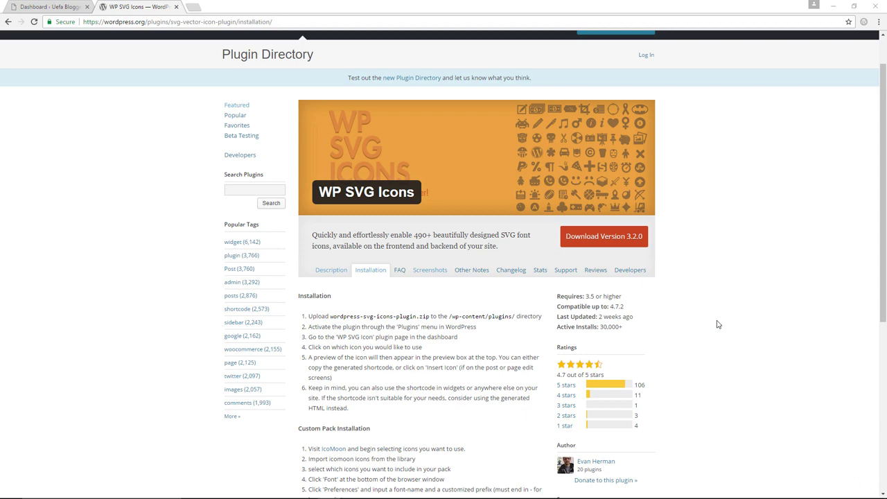
Open the WP SVG Icons plugin settings in the WordPress dashboard and review the available default icon element options
click(76, 6)
mouse_move(43, 269)
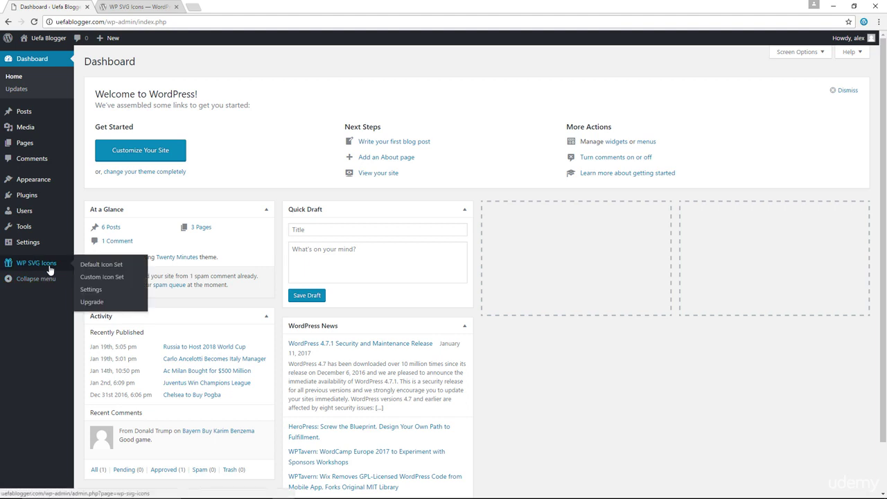
click(90, 289)
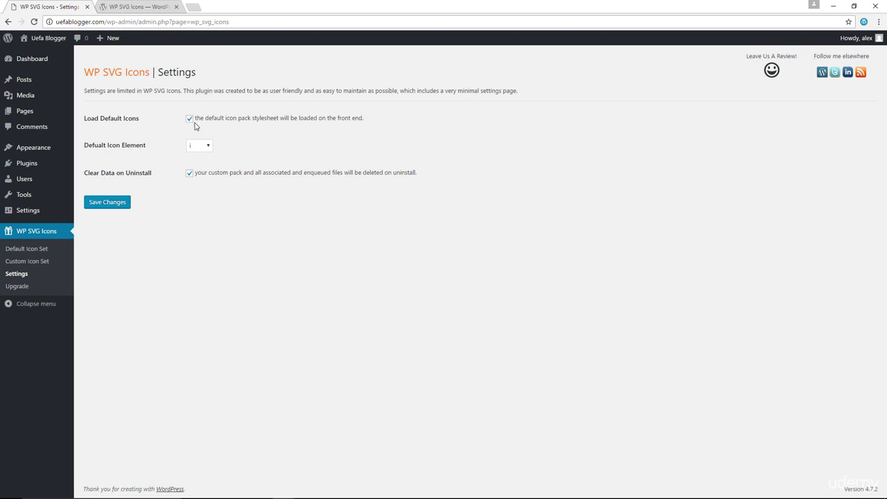
click(207, 146)
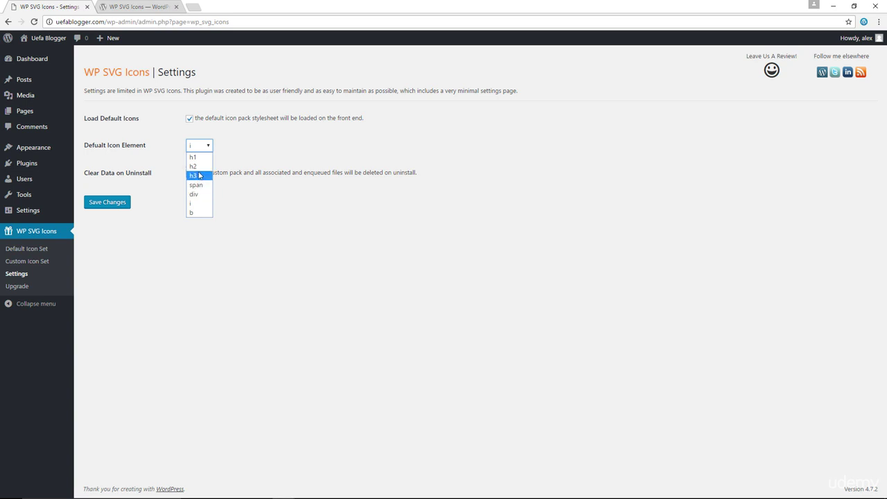
click(220, 198)
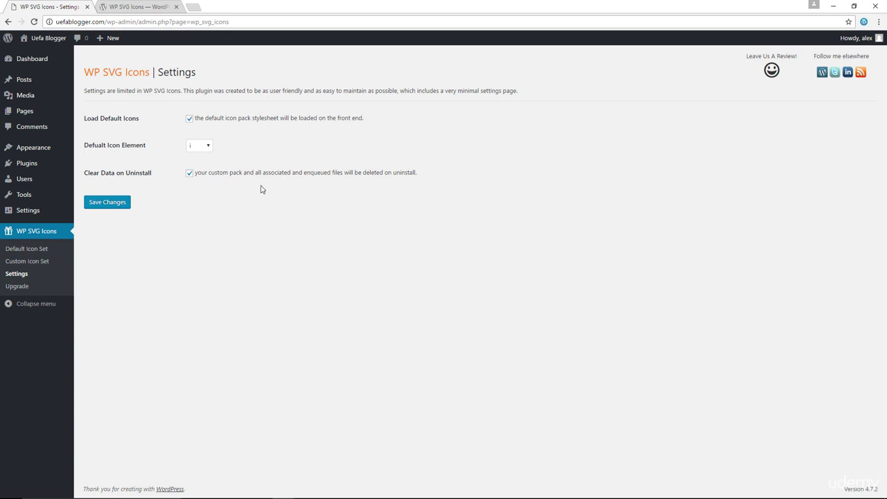
Open the plugin's default icon set and look through the available icons and usage instructions
click(35, 260)
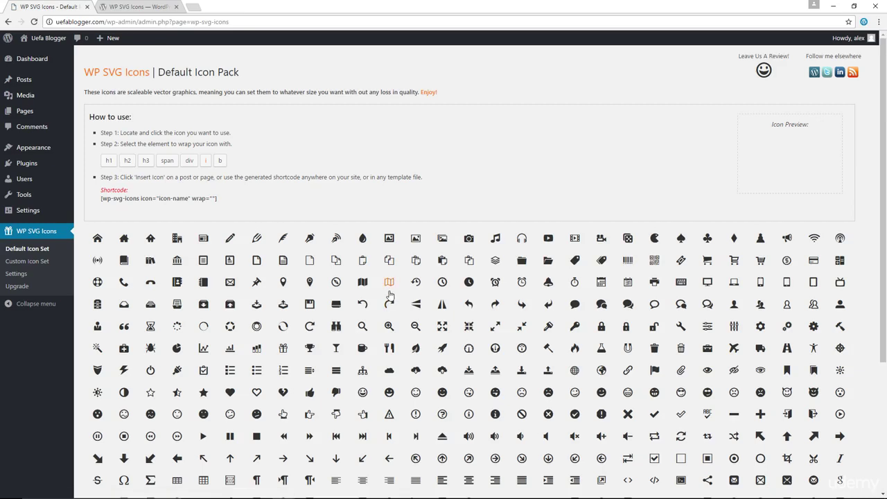
scroll(481, 235, down, 2)
scroll(561, 226, up, 1)
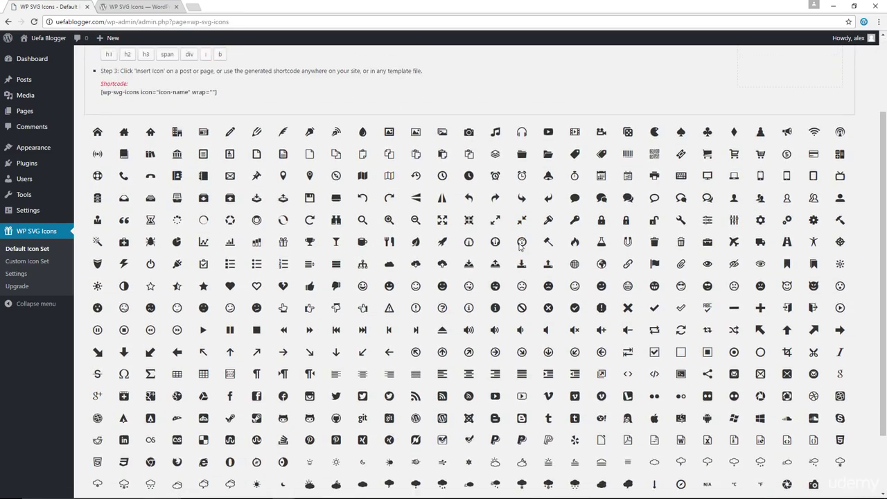
scroll(602, 202, down, 2)
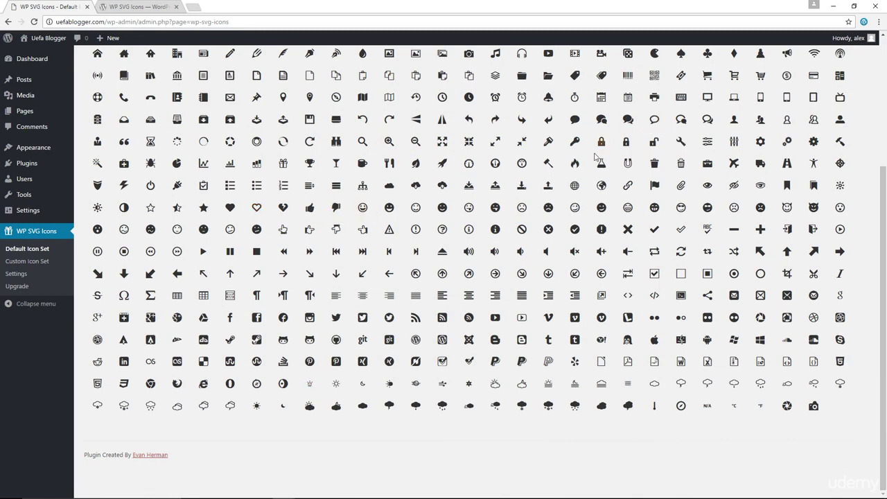
scroll(594, 157, up, 2)
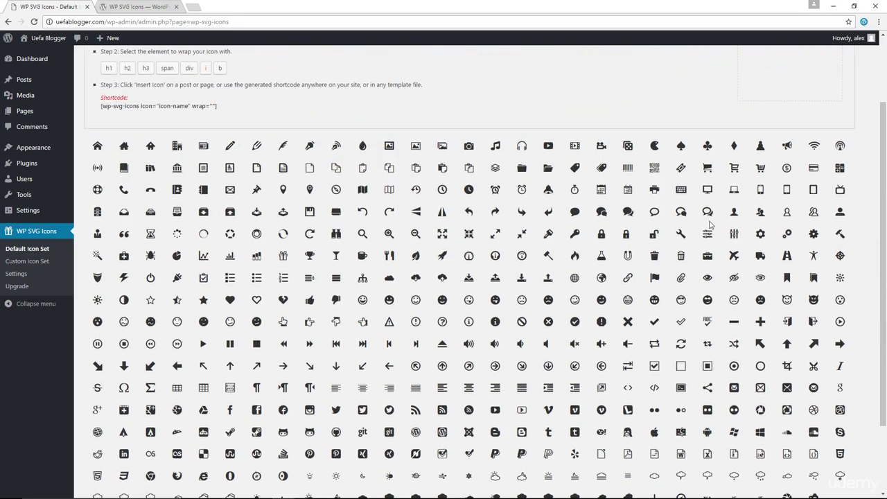
scroll(681, 277, up, 2)
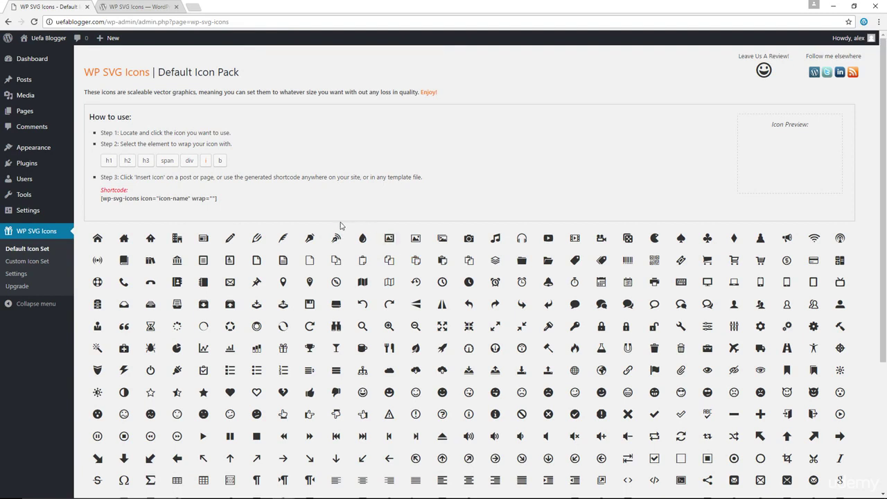
Open the post "Russia to Host 2018 World Cup" for editing and add an empty paragraph after the first paragraph below the More break
mouse_move(49, 83)
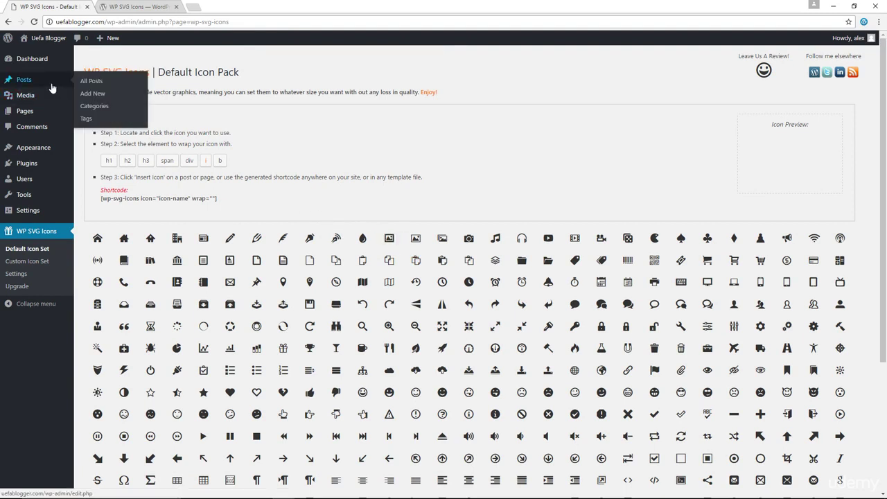
click(97, 83)
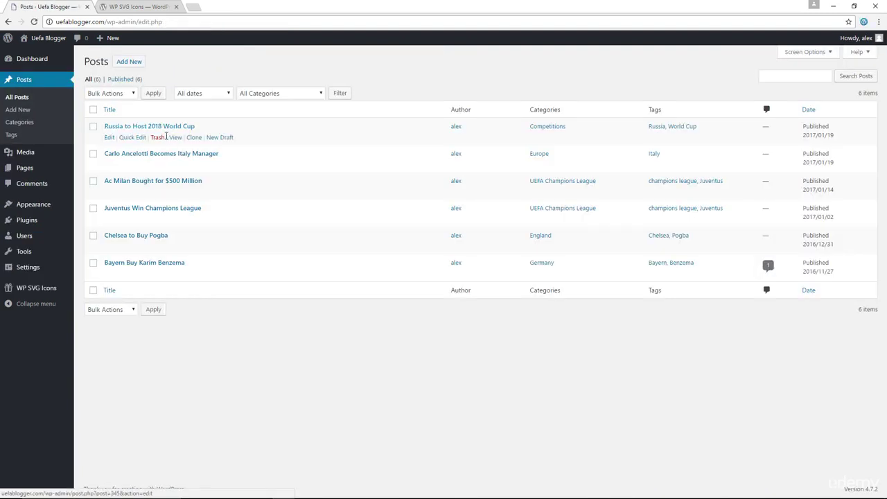
click(111, 138)
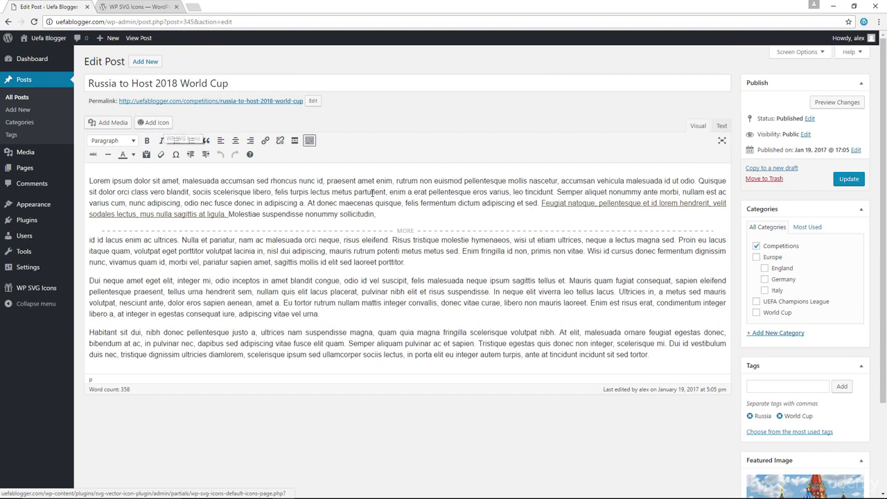
click(376, 214)
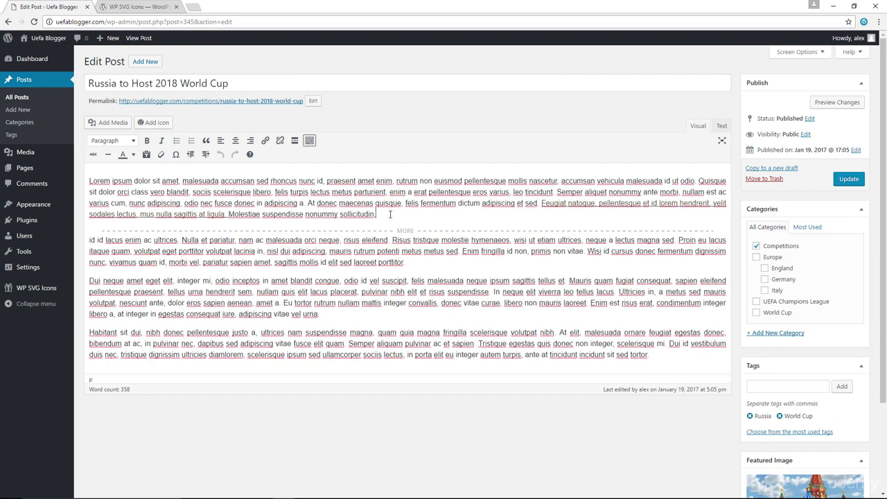
click(417, 262)
key(Return)
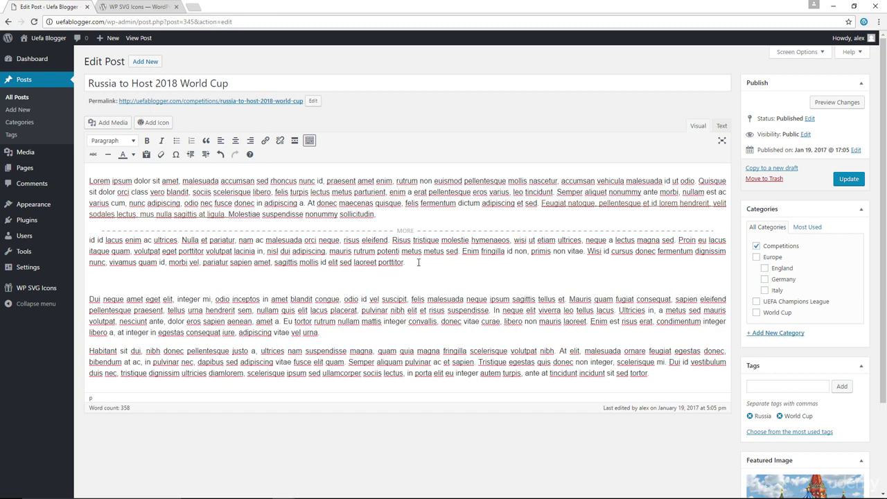
Insert the "support" lifebuoy icon from the default pack into the empty paragraph, wrapped in an h2 element
click(152, 124)
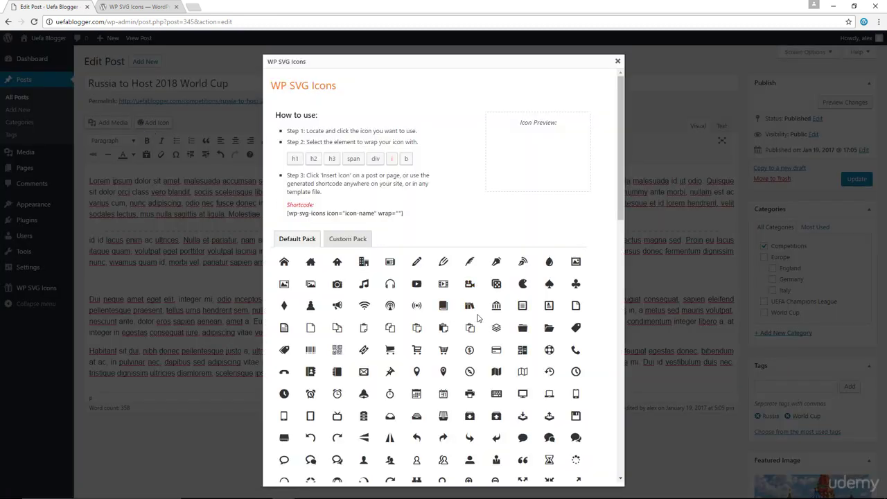
scroll(480, 309, down, 1)
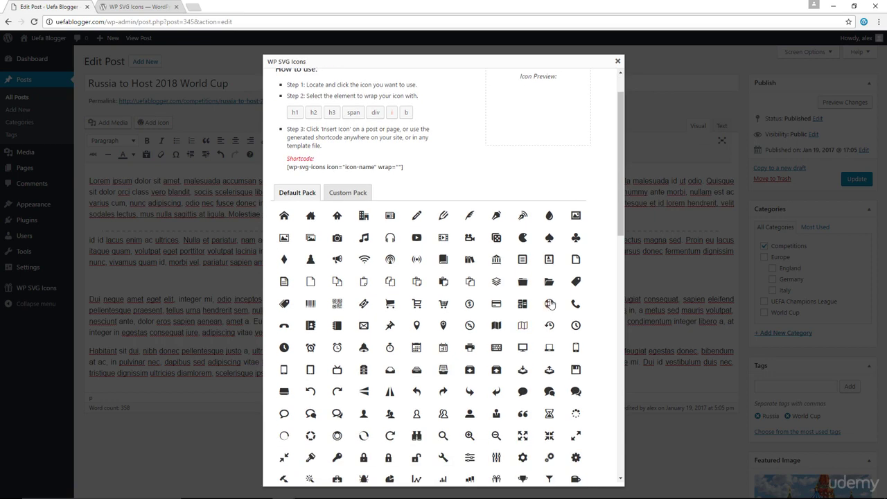
click(549, 304)
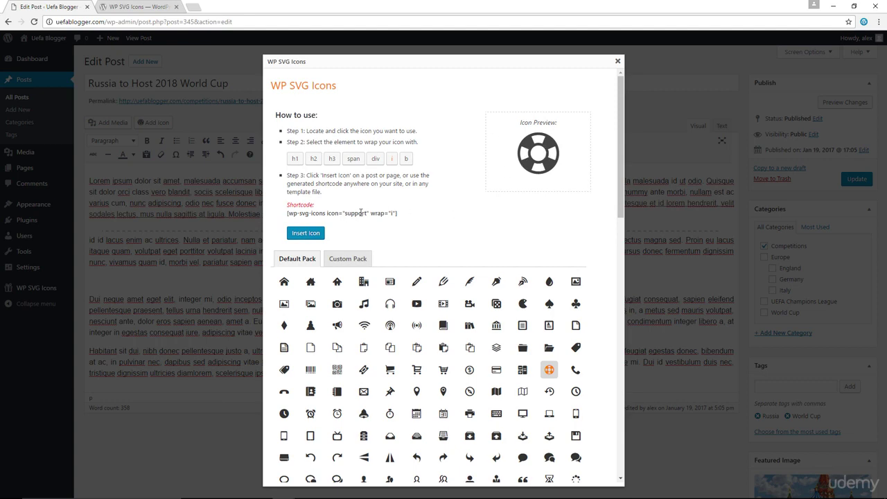
drag(367, 213, 348, 213)
scroll(492, 335, down, 3)
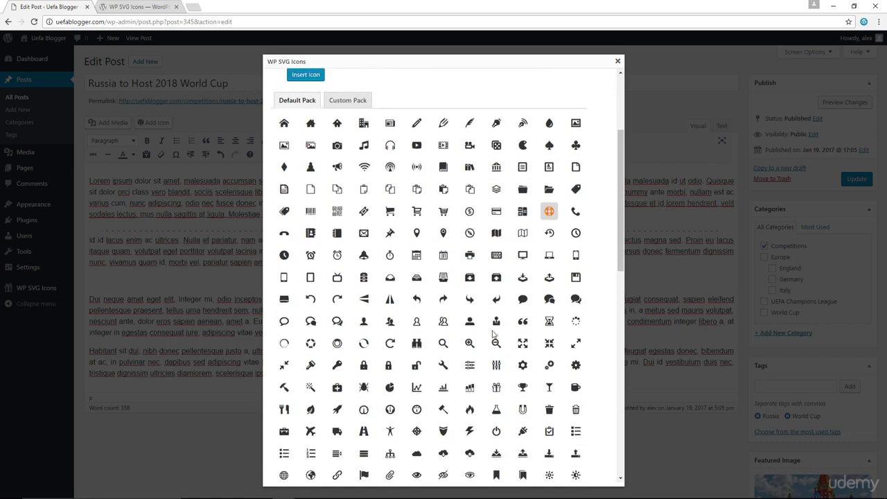
scroll(493, 335, down, 3)
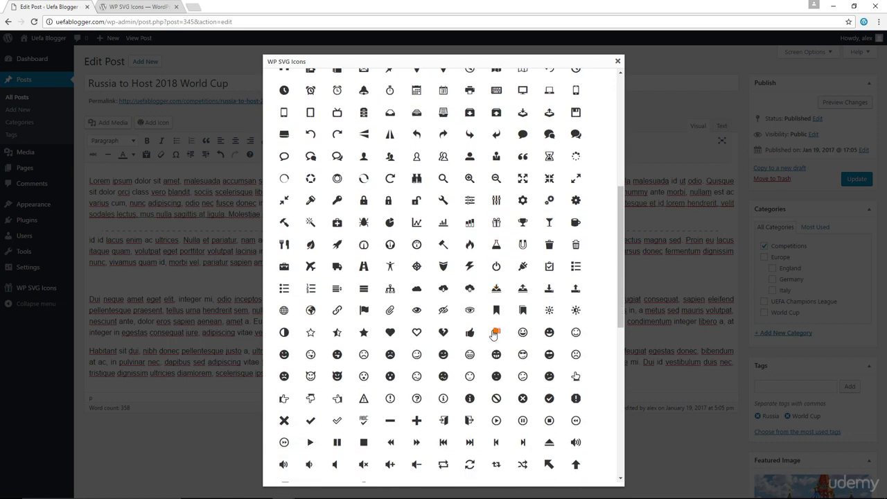
scroll(492, 334, up, 6)
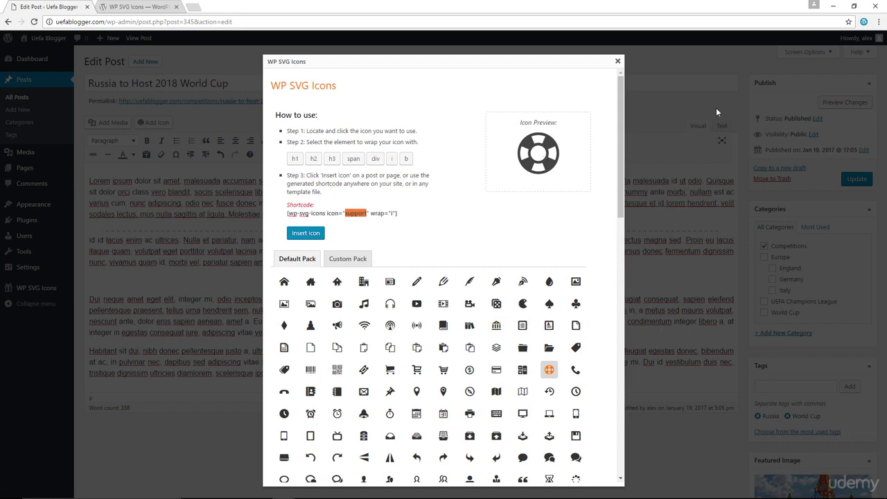
click(328, 212)
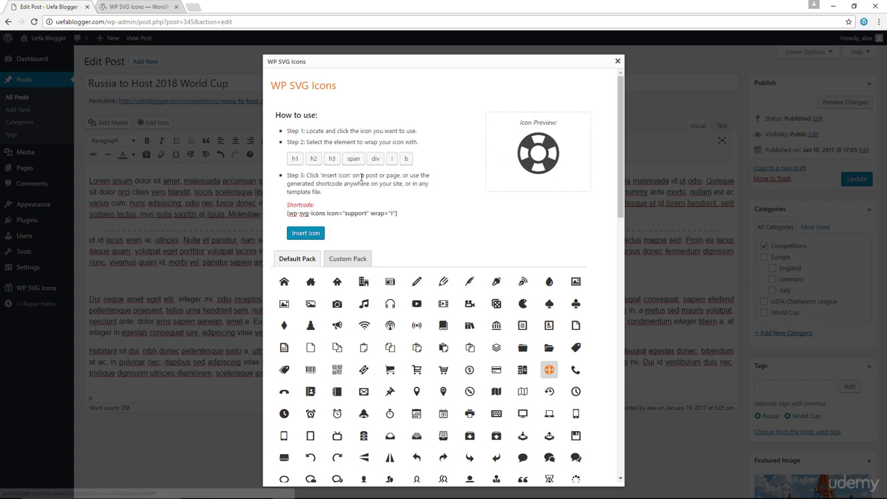
click(315, 159)
click(307, 234)
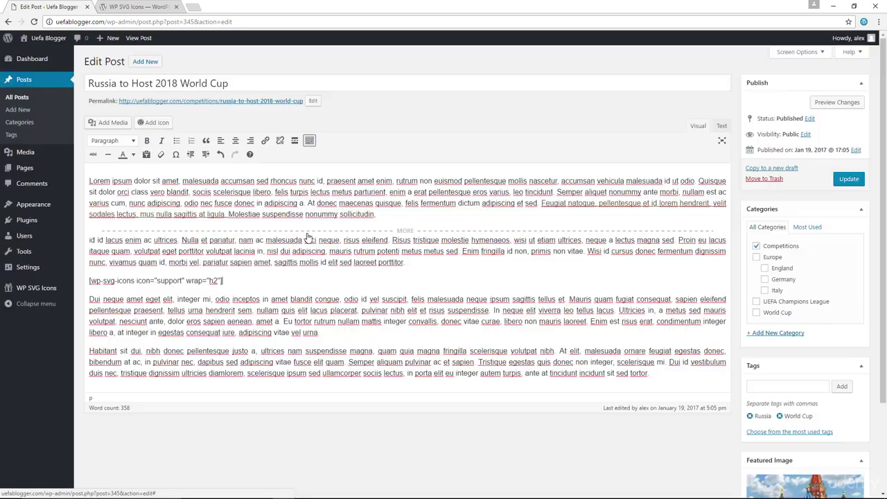
Update the post and view it on the site to check the inserted icon
drag(223, 280, 88, 280)
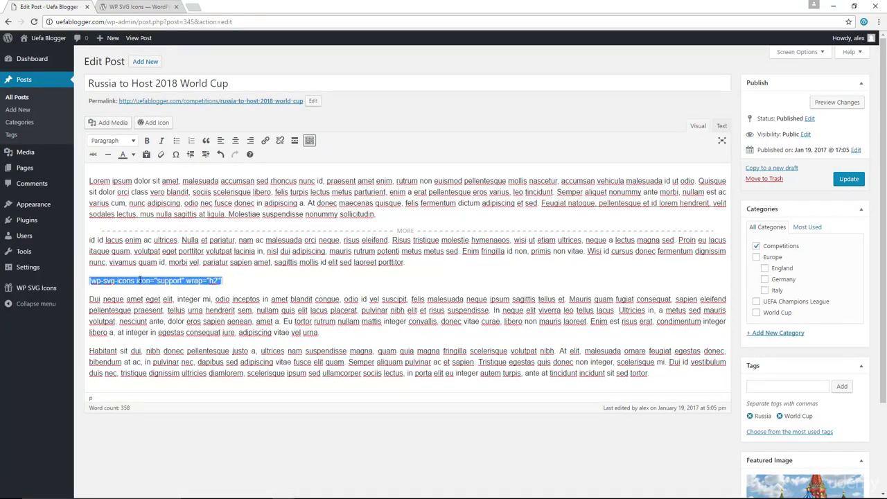
click(847, 179)
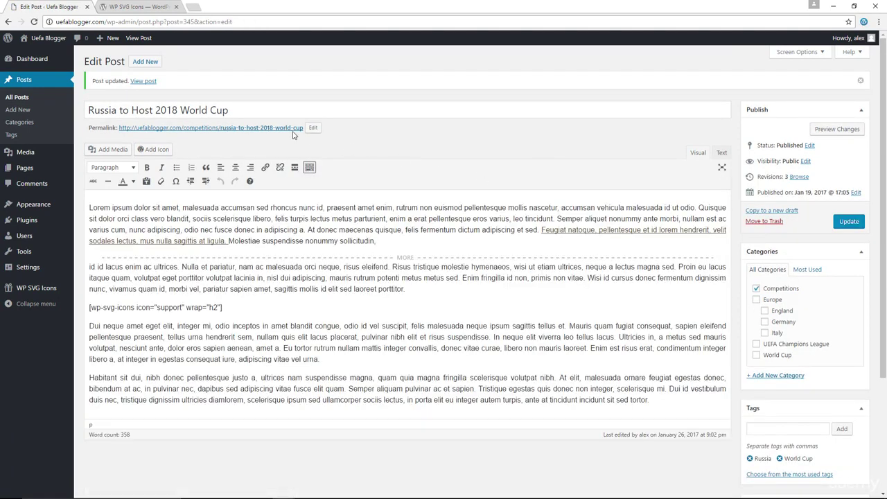
click(144, 81)
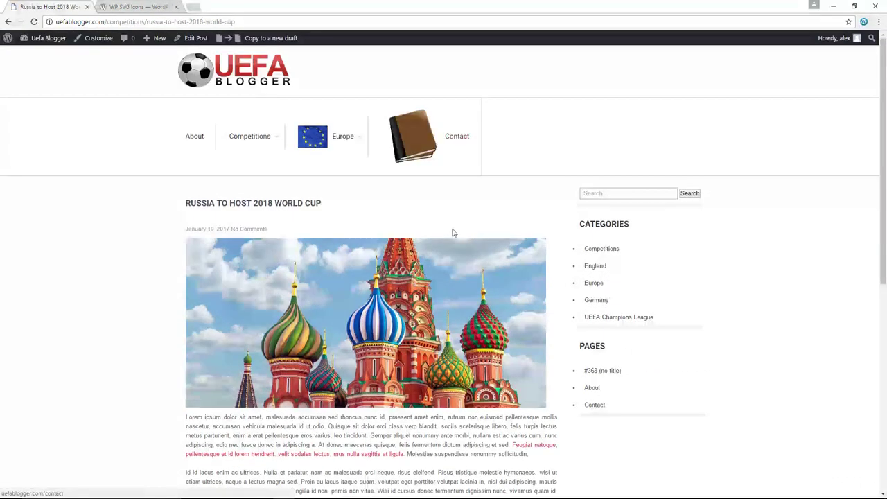
scroll(453, 233, down, 2)
scroll(454, 232, down, 3)
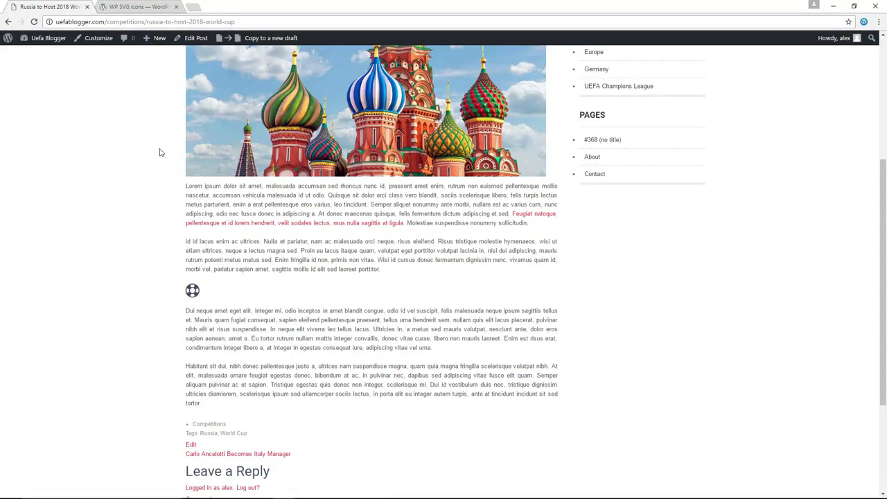
Back in the post editor, insert the "wink-2" icon wrapped in span after the support shortcode, and change the support shortcode's wrap to span
click(201, 39)
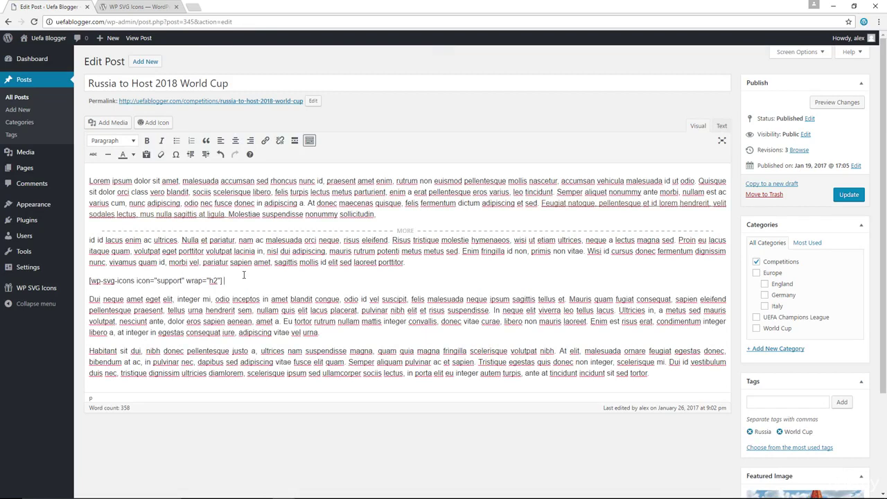
click(156, 122)
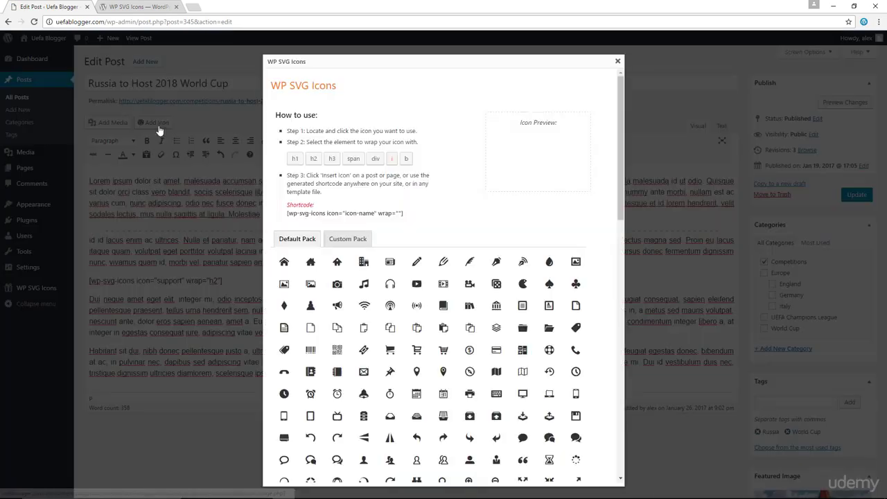
scroll(429, 269, down, 2)
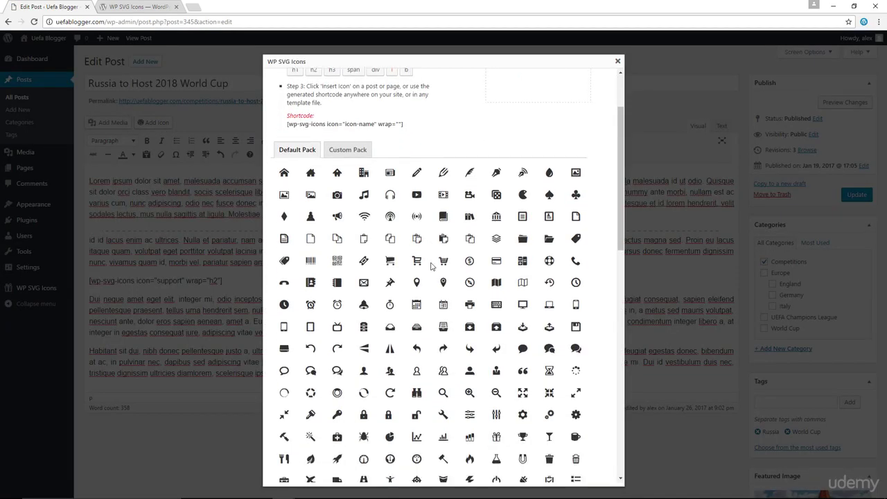
scroll(431, 265, down, 3)
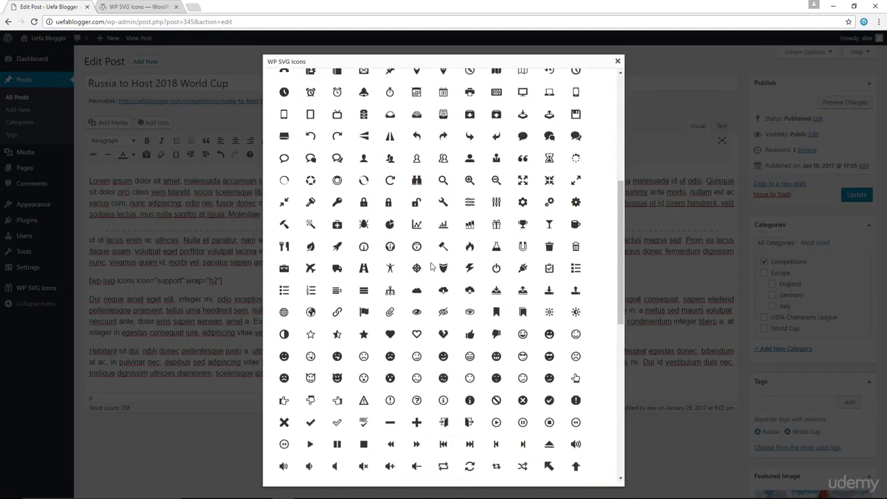
scroll(431, 265, down, 1)
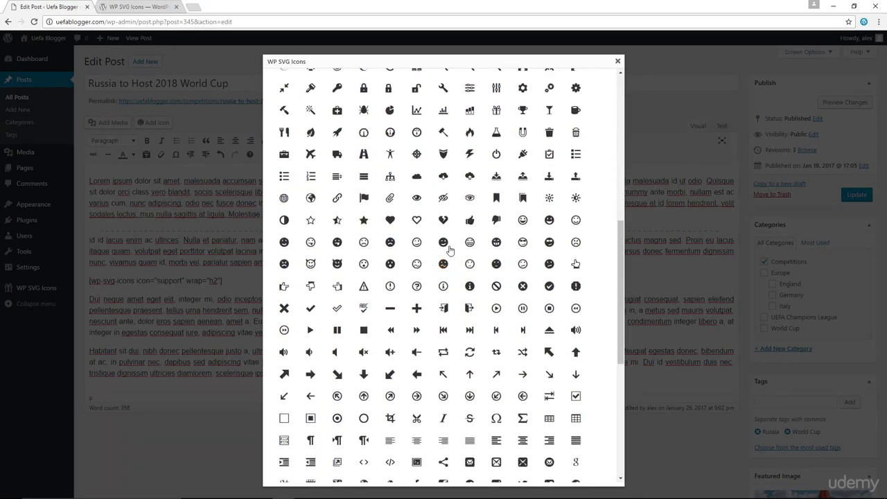
click(443, 244)
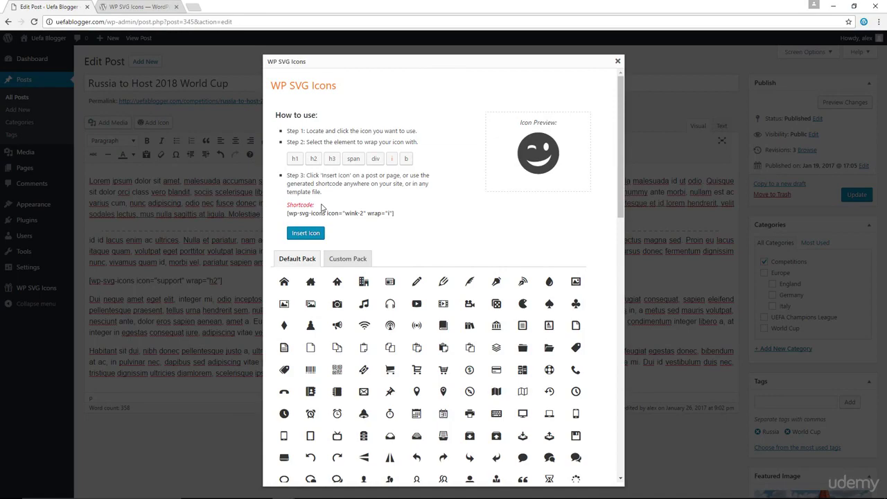
click(354, 161)
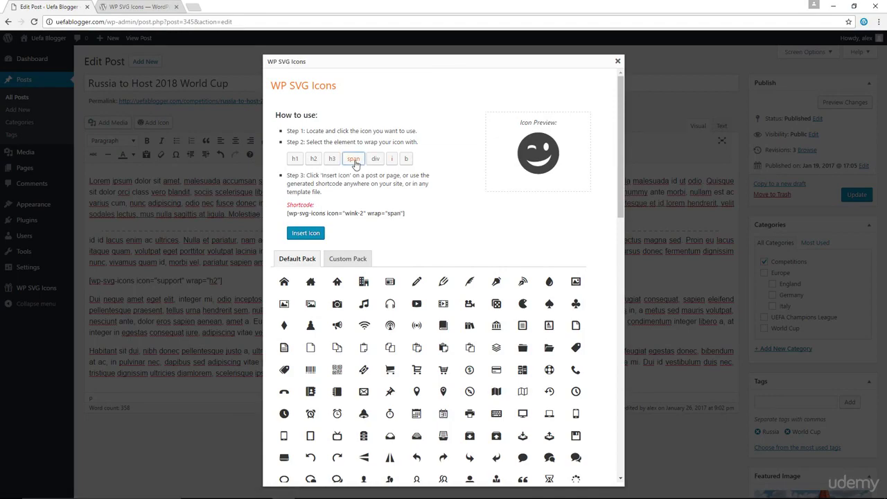
click(316, 236)
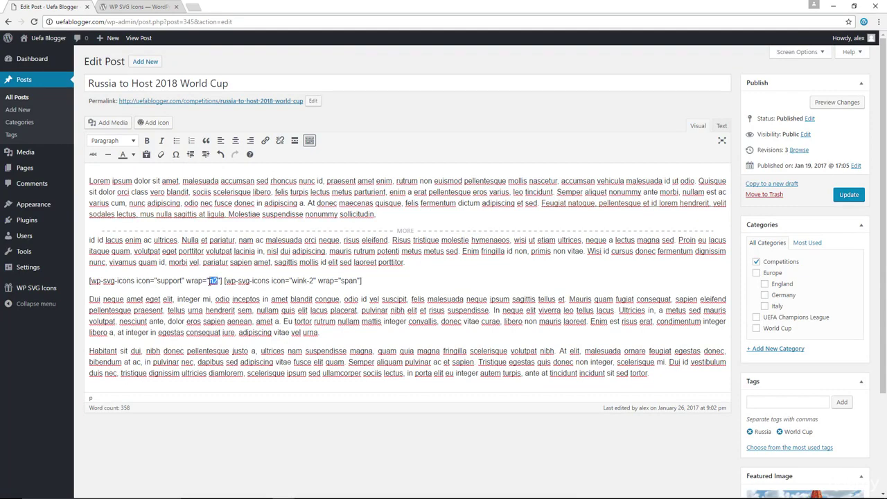
text(span)
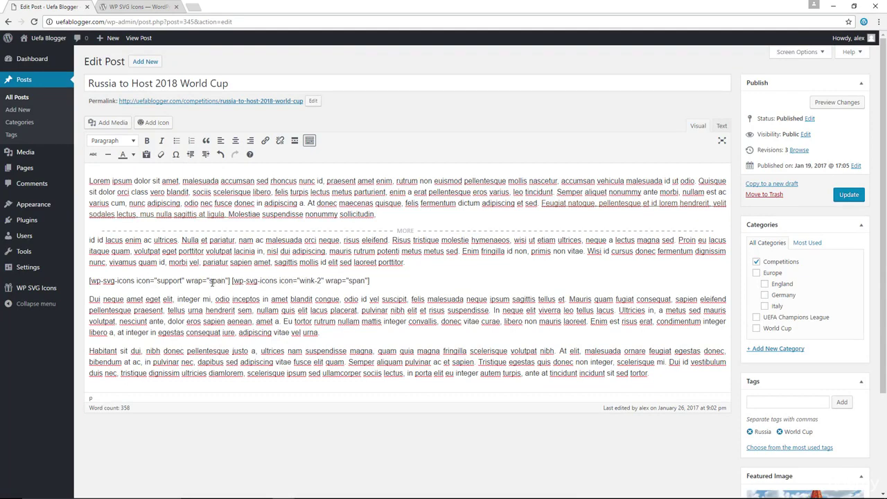
Update the post and view it on the site to check the two span-wrapped icons below the second paragraph
click(840, 196)
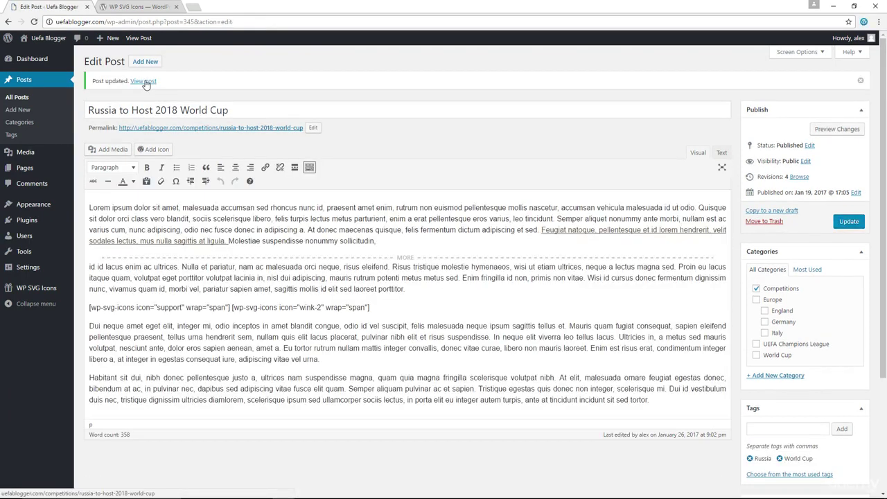
click(144, 82)
scroll(178, 307, down, 5)
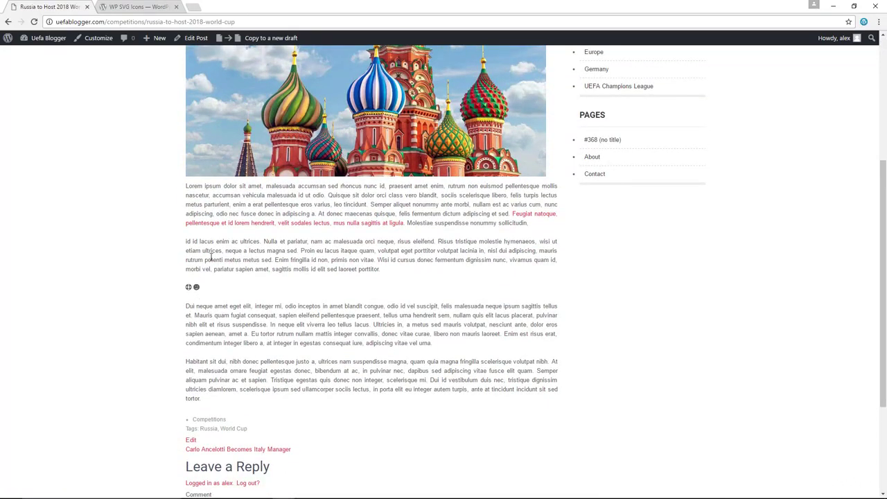
Open the WP SVG Icons Upgrade page in the dashboard and examine the example shortcode attributes of the Icon Customizer
click(142, 7)
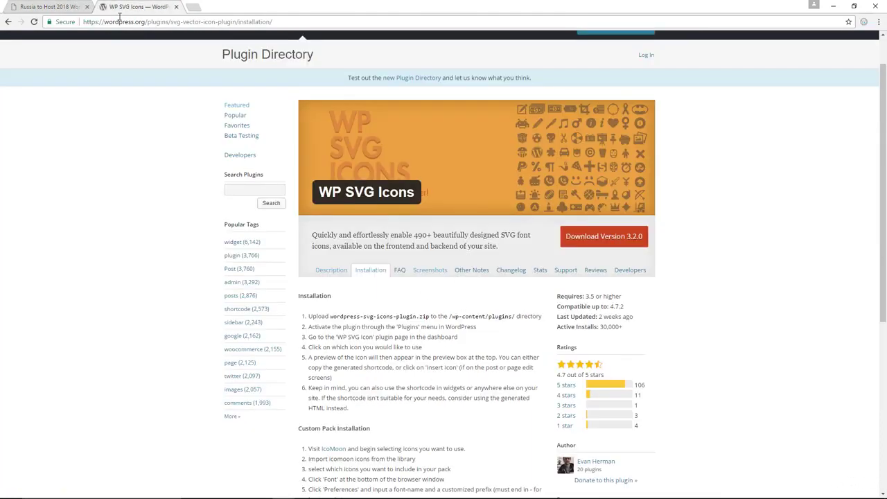
click(48, 6)
click(60, 48)
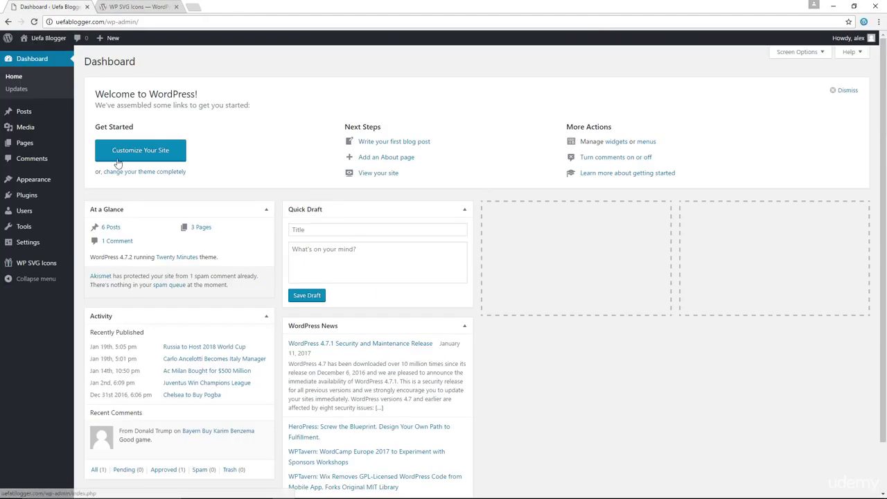
mouse_move(41, 265)
click(93, 303)
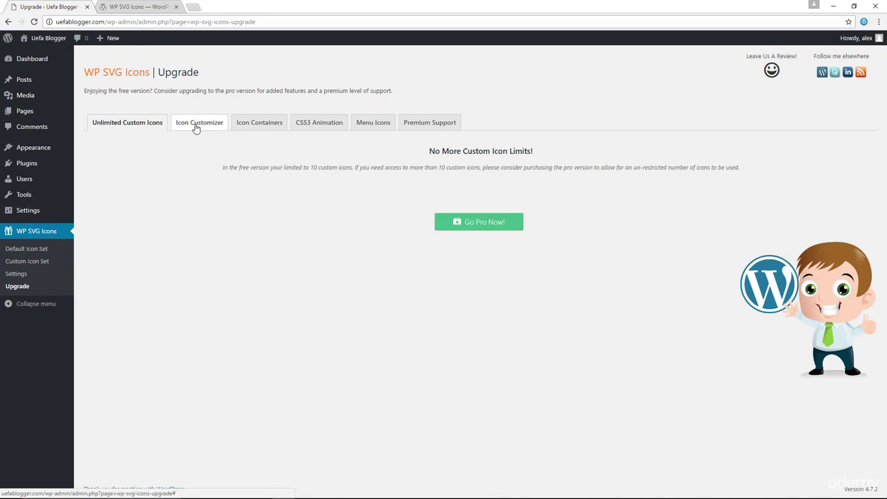
click(198, 123)
scroll(505, 324, down, 2)
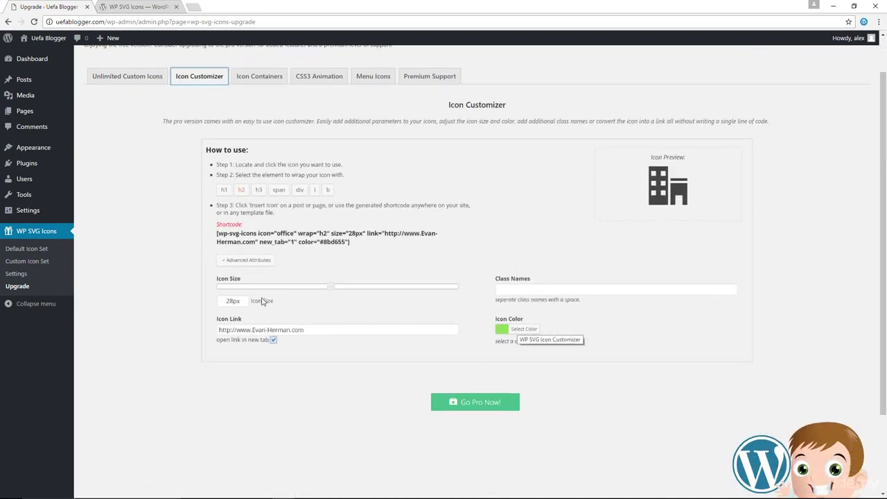
scroll(280, 289, up, 2)
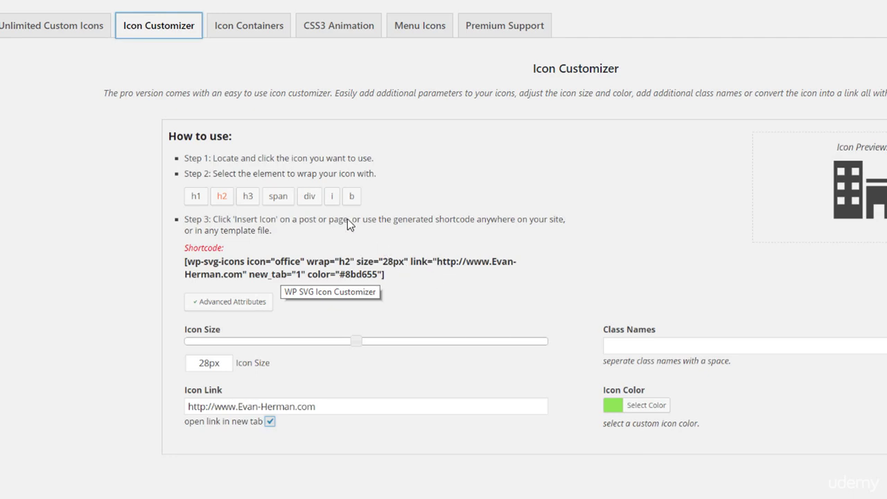
Open the site in a new browser tab and open the post "Russia to Host 2018 World Cup" for editing
right_click(75, 47)
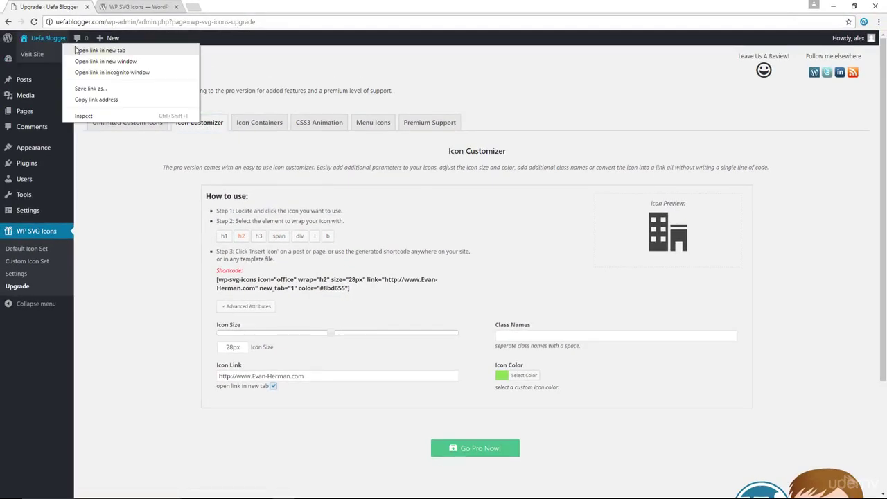
click(77, 50)
click(126, 7)
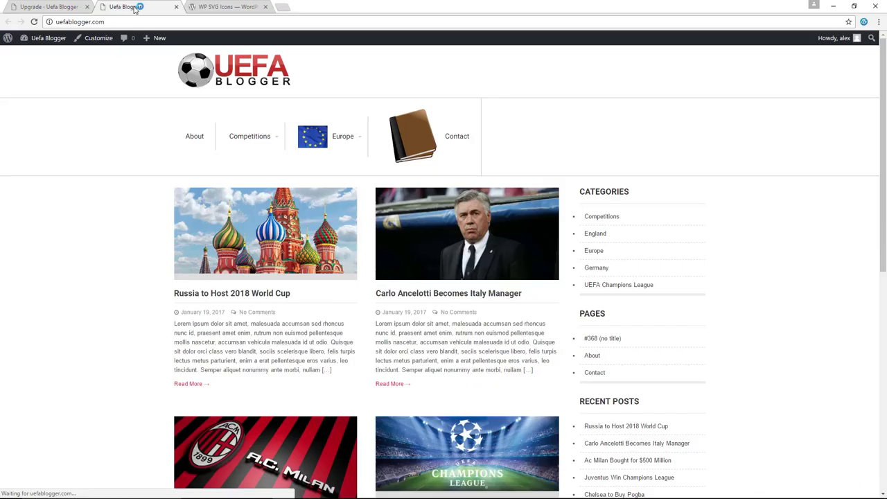
click(233, 294)
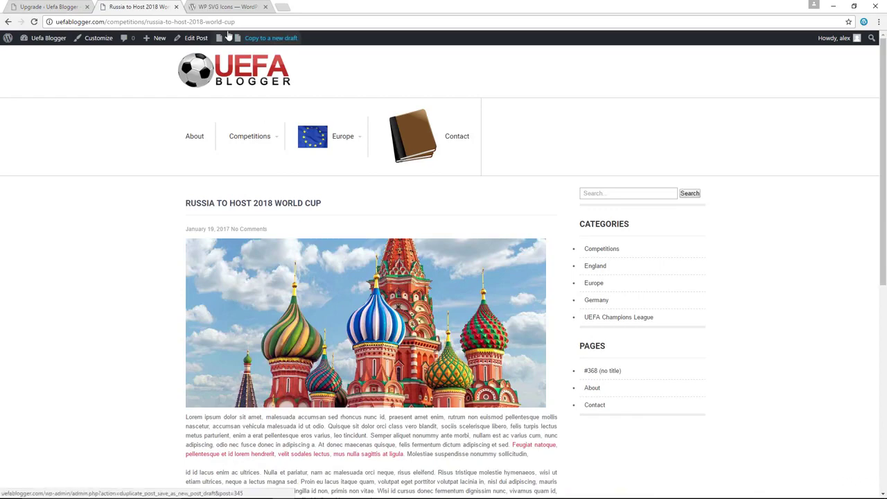
click(198, 40)
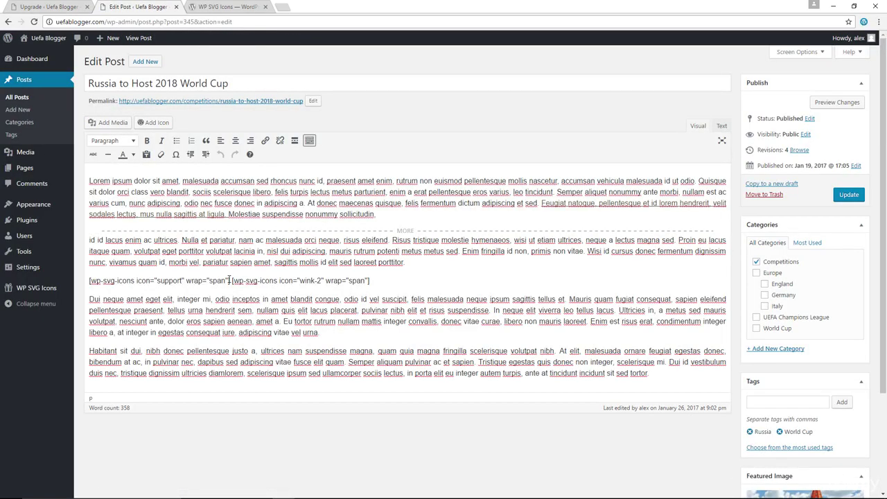
Add the attribute size="64px" to both the support and wink-2 icon shortcodes
text(size)
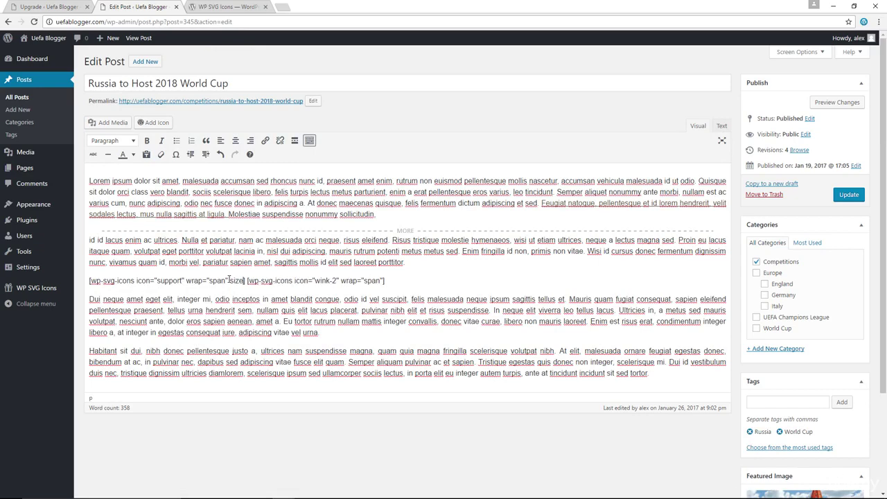
text(=)
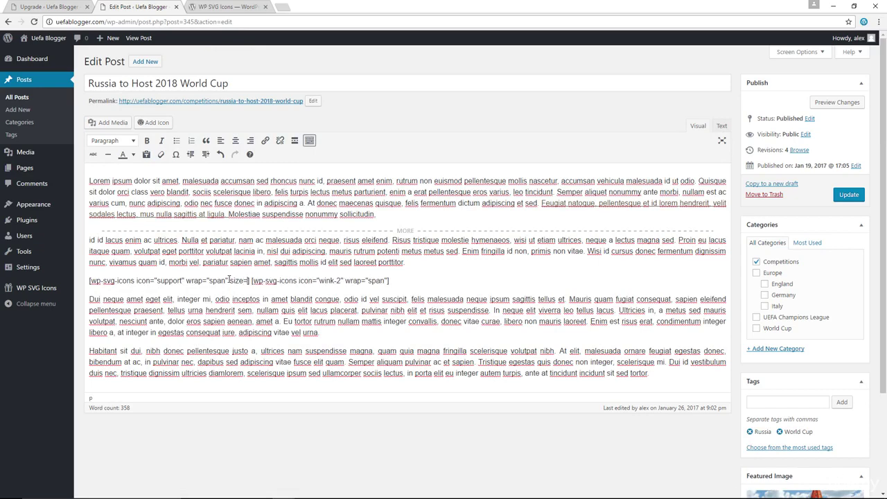
text(""64)
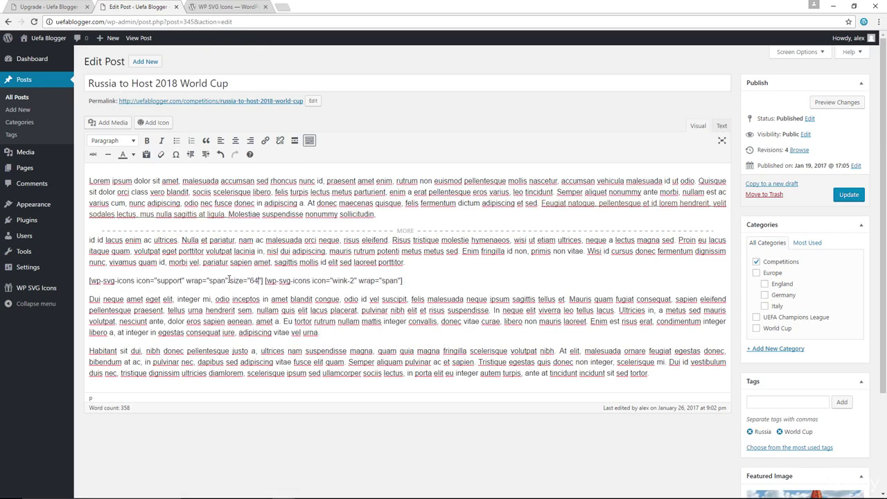
text(px)
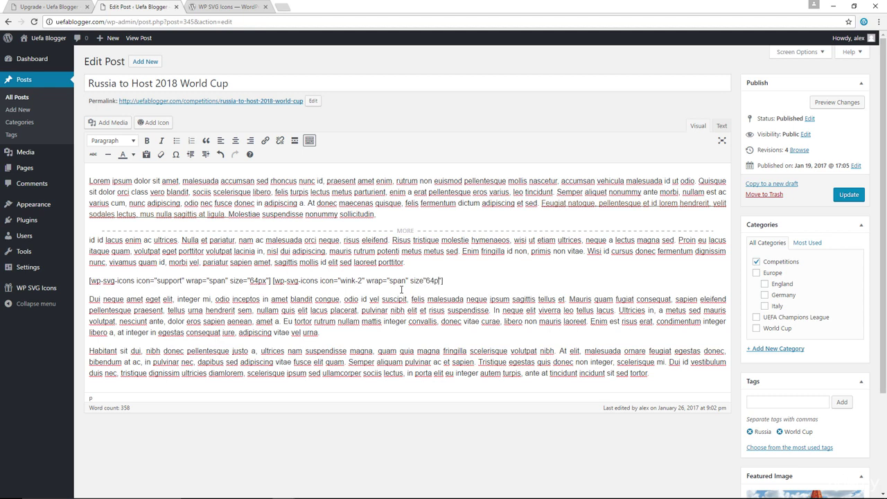
text(x)
text(=)
Update the post and view it on the site to check the size of both icons
click(846, 195)
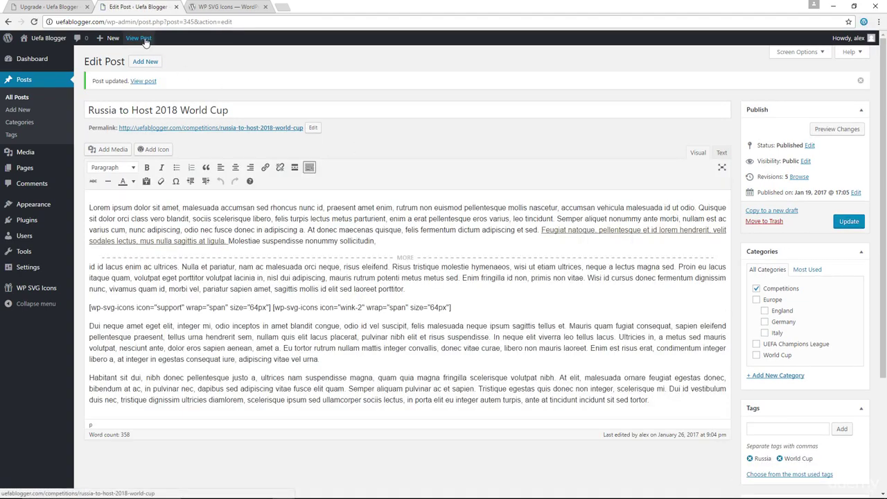
click(139, 38)
scroll(378, 315, down, 3)
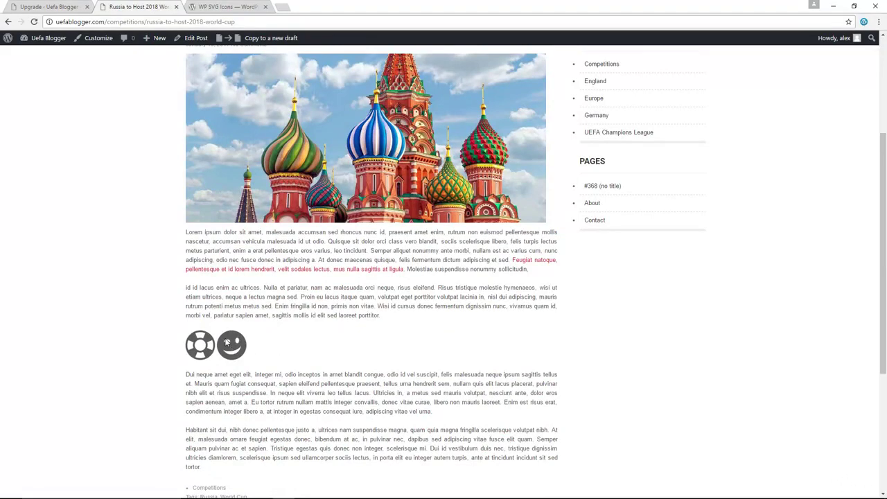
Recheck the Icon Customizer's example shortcode, then edit the post, adding color="green" to the support shortcode and color="blue" to the wink-2 shortcode
click(56, 9)
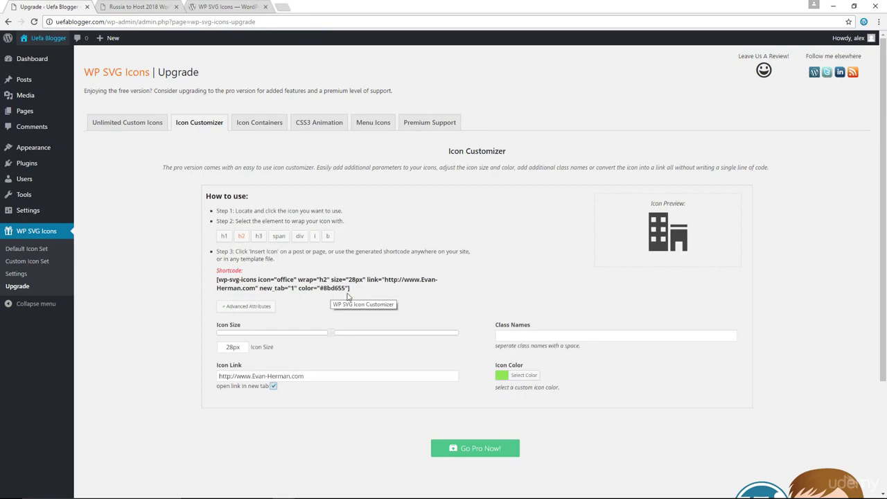
click(149, 6)
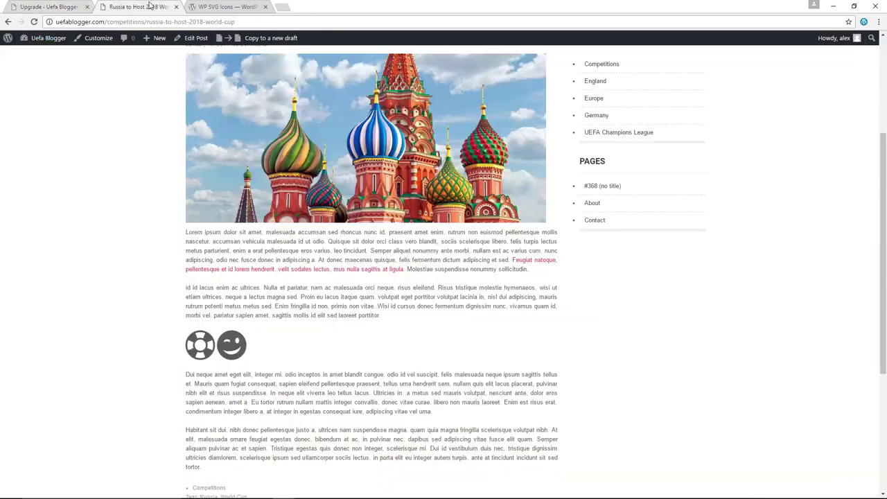
click(194, 38)
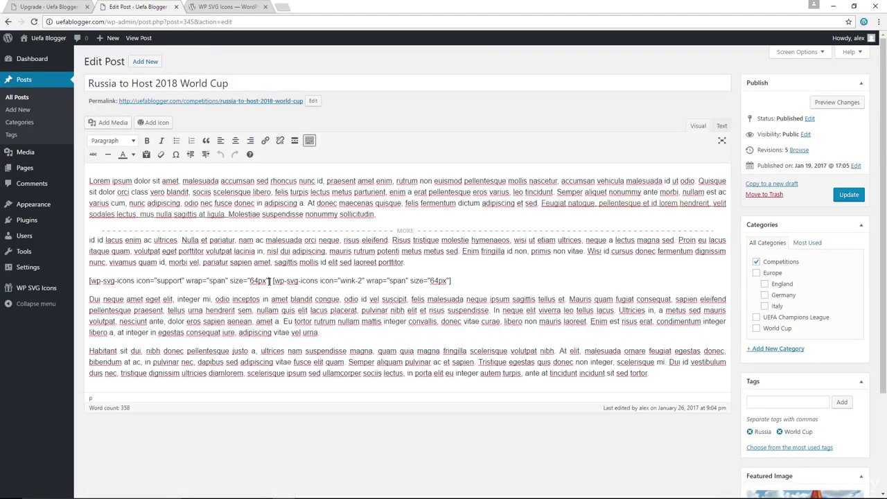
click(269, 280)
text([color)
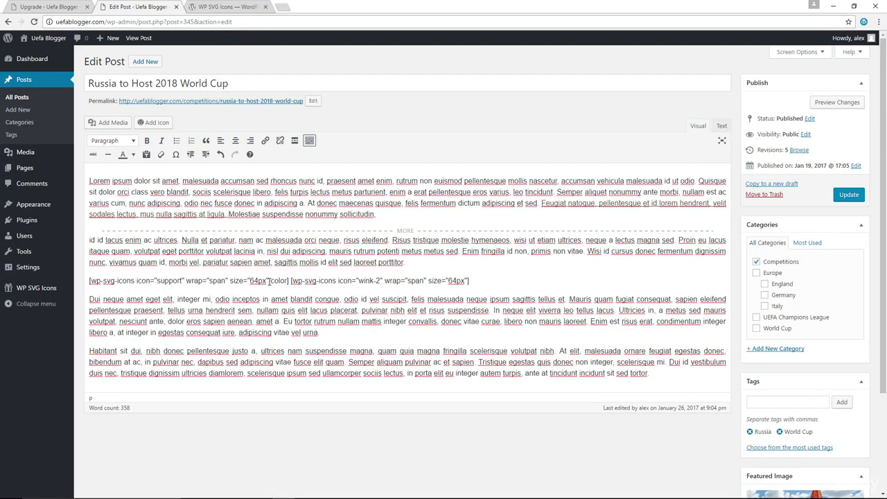
text(="")
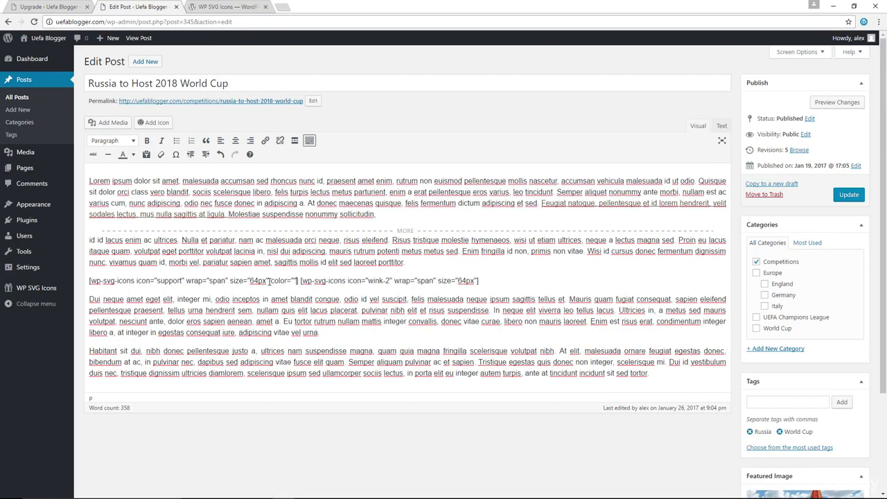
text(gree)
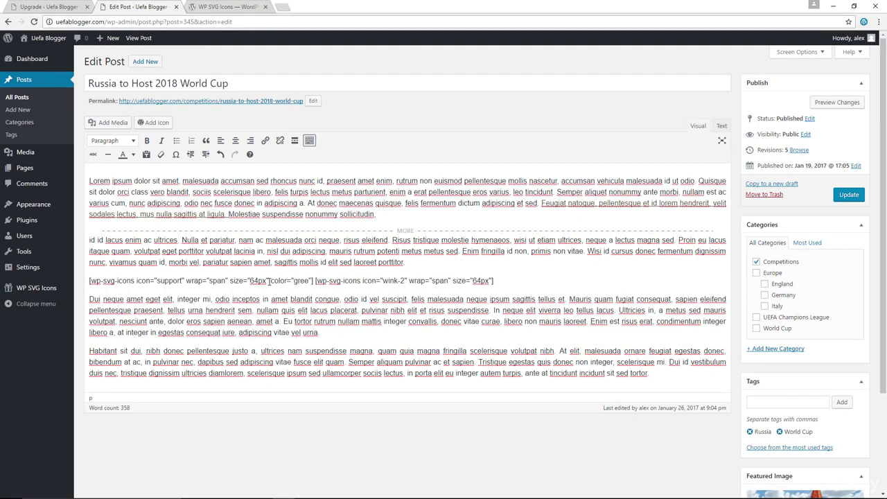
text(n)
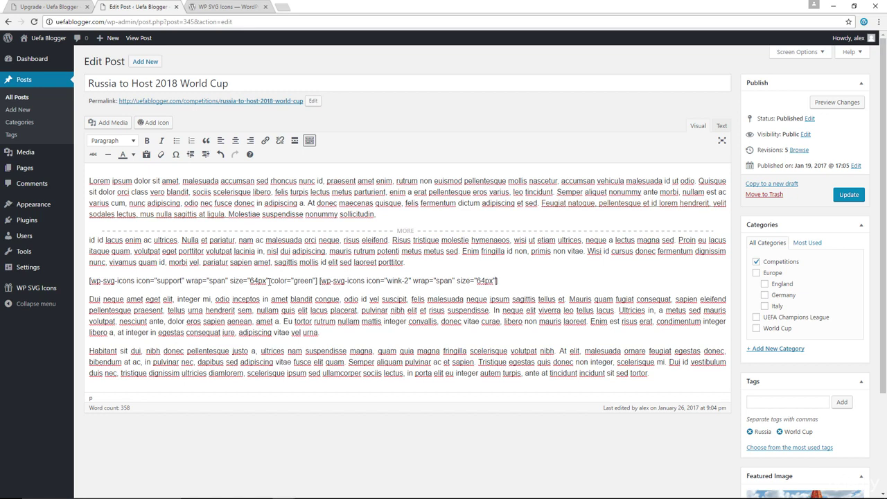
text( color="blue)
Update the post and view it on the site to check the colors of both icons
click(848, 194)
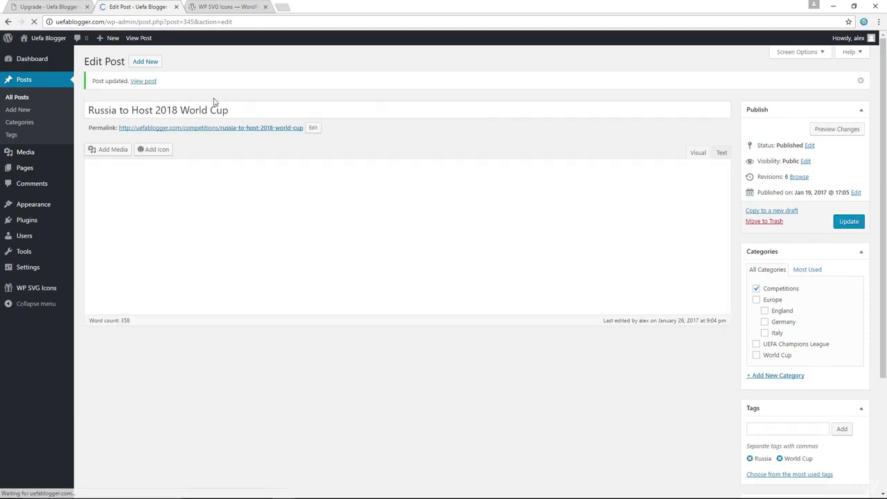
click(141, 39)
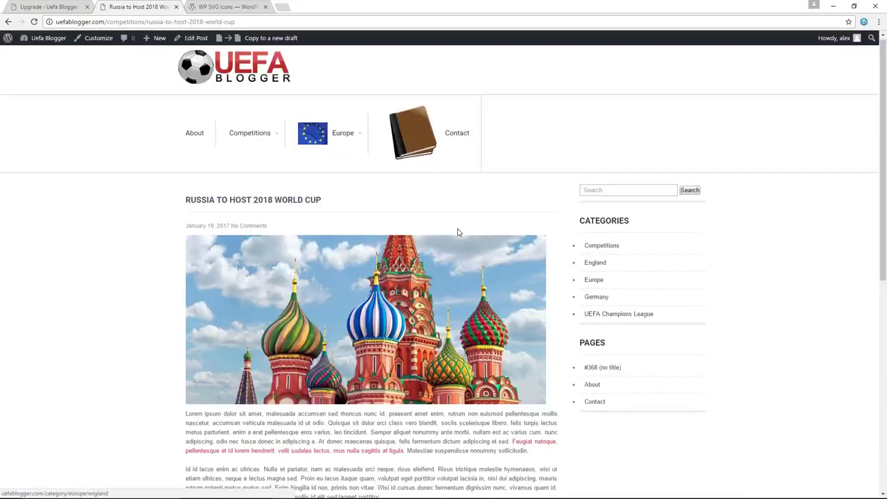
scroll(188, 309, down, 3)
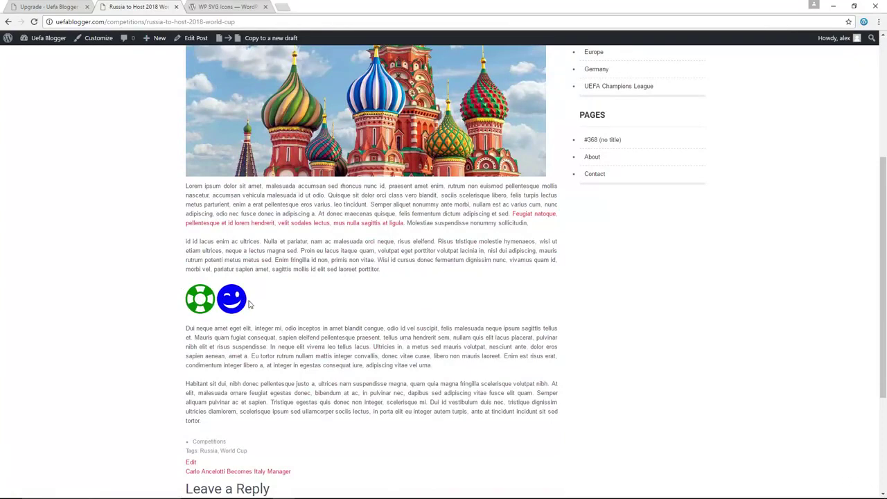
scroll(249, 303, up, 3)
Return to the WP SVG Icons Upgrade page and look through the Icon Customizer shortcode and the Icon Containers feature
click(43, 6)
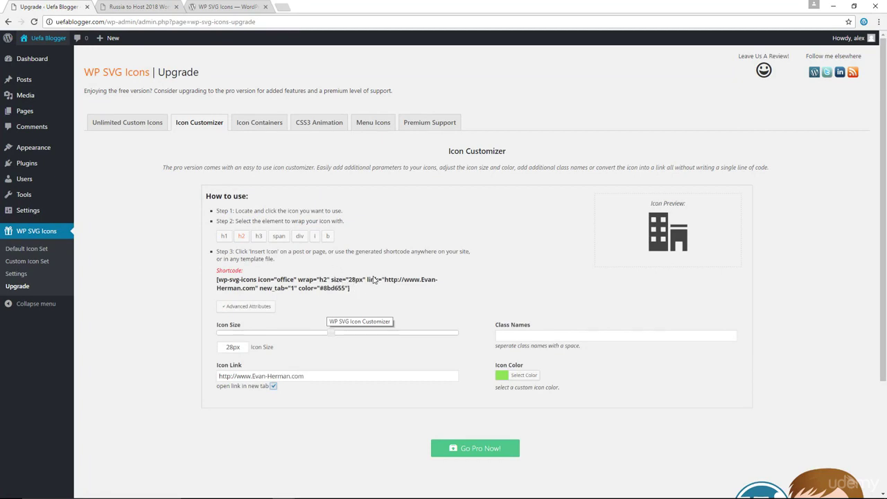
click(262, 127)
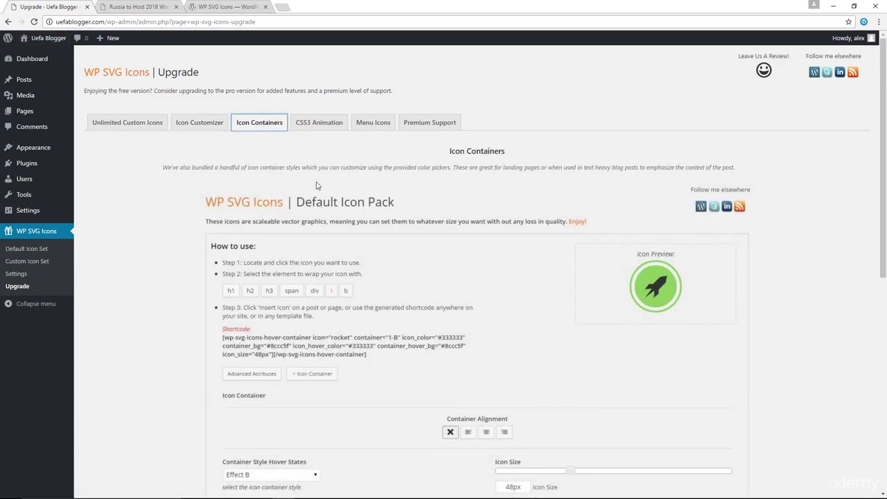
scroll(305, 180, down, 1)
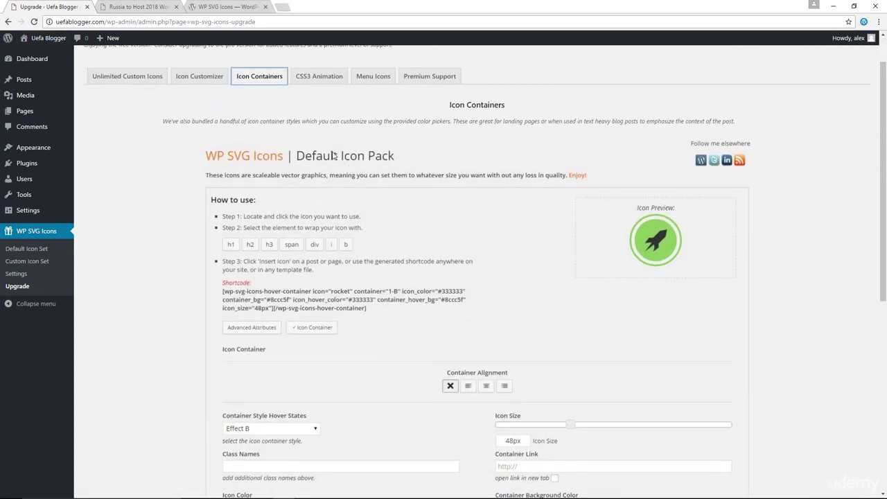
scroll(333, 173, up, 1)
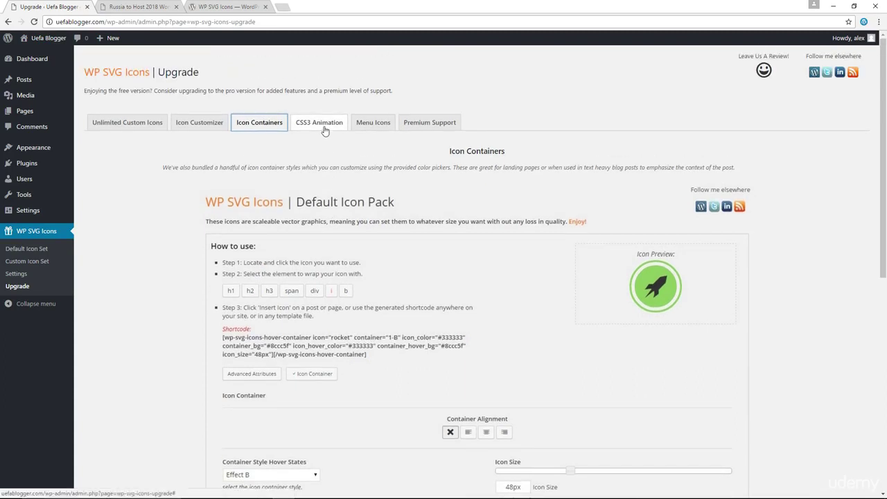
View the pro version's CSS3 Animation feature and examine its animated preview of the available icon animations
click(324, 129)
click(600, 329)
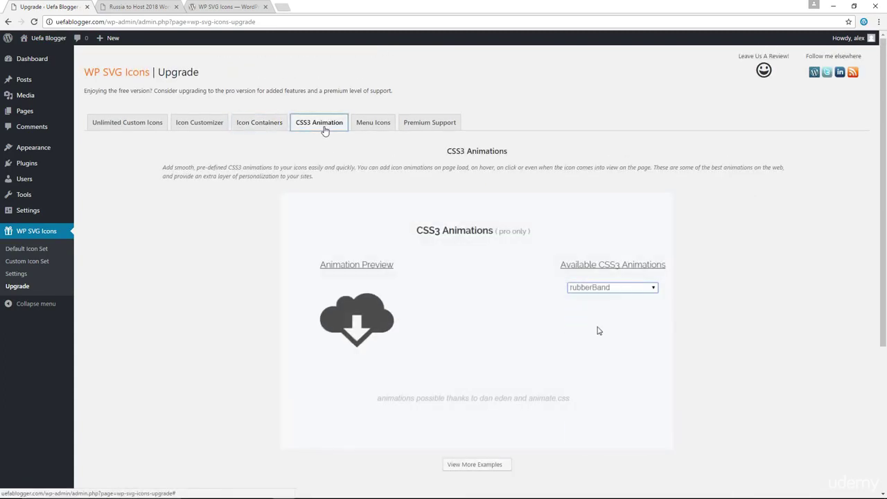
click(600, 287)
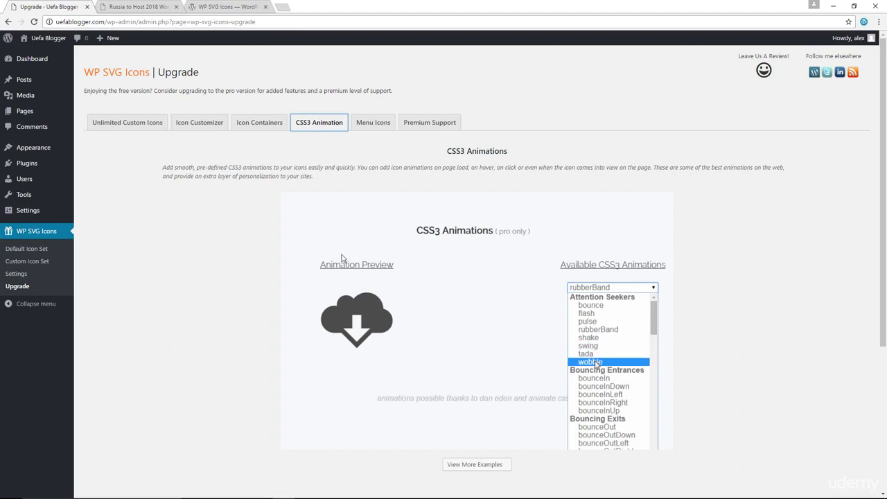
click(595, 361)
scroll(598, 303, down, 1)
click(610, 242)
click(607, 348)
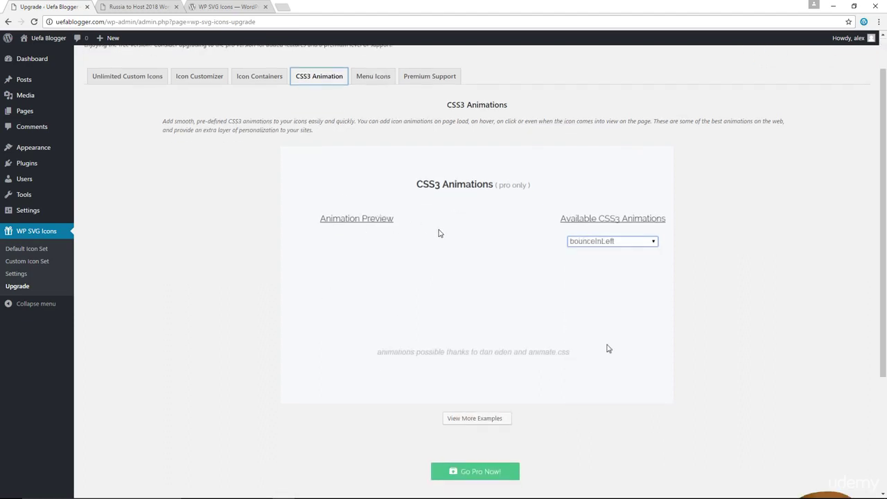
click(602, 243)
click(607, 384)
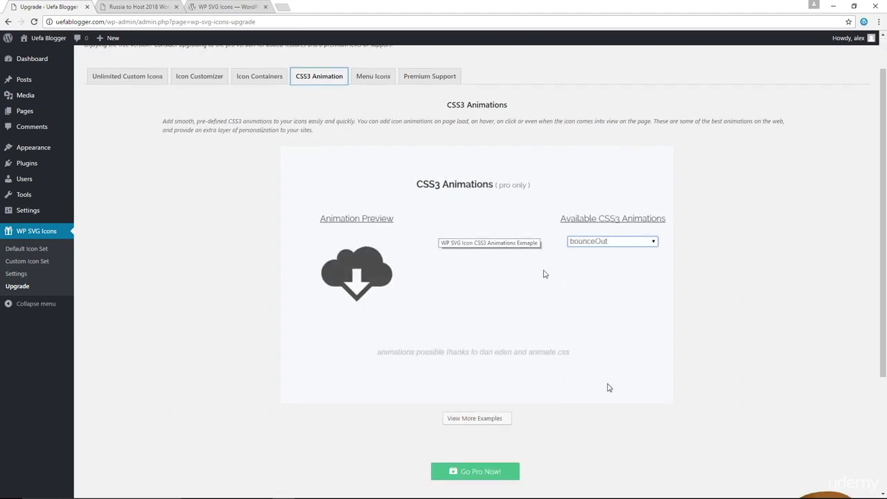
Keep examining the CSS3 Animations preview and its selection of available icon animations
click(599, 243)
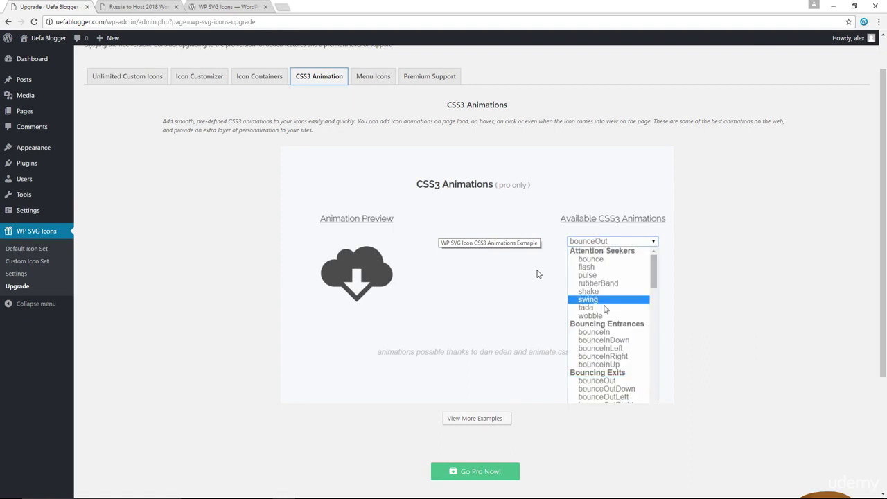
click(605, 365)
scroll(537, 274, down, 1)
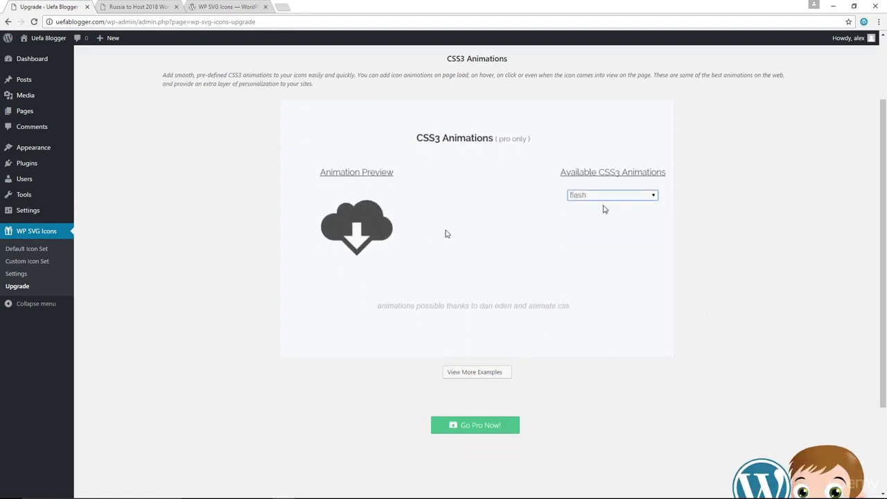
View the pro version's Menu Icons feature with its example menu structure, followed by the Premium Support details
scroll(446, 233, up, 2)
click(372, 123)
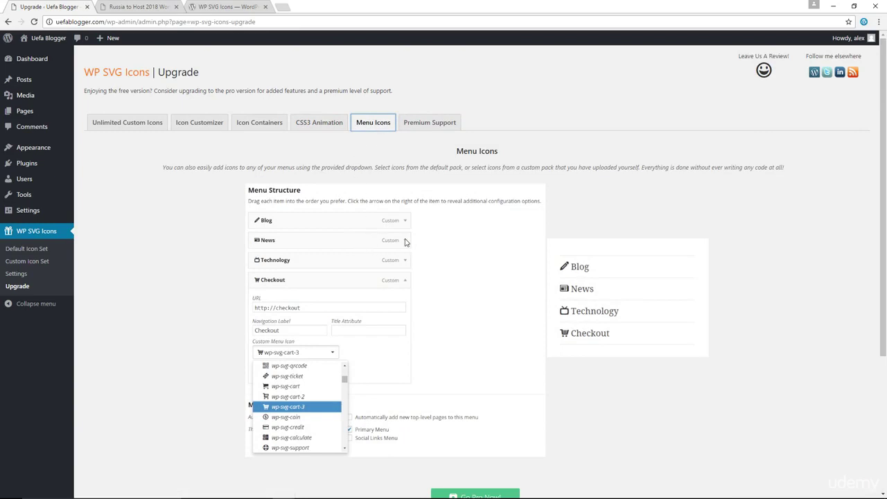
scroll(406, 241, down, 1)
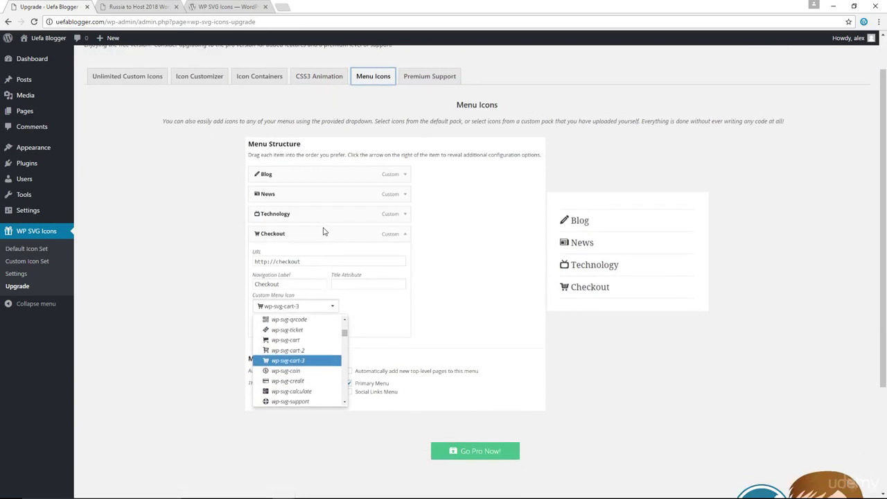
scroll(390, 236, up, 1)
click(430, 122)
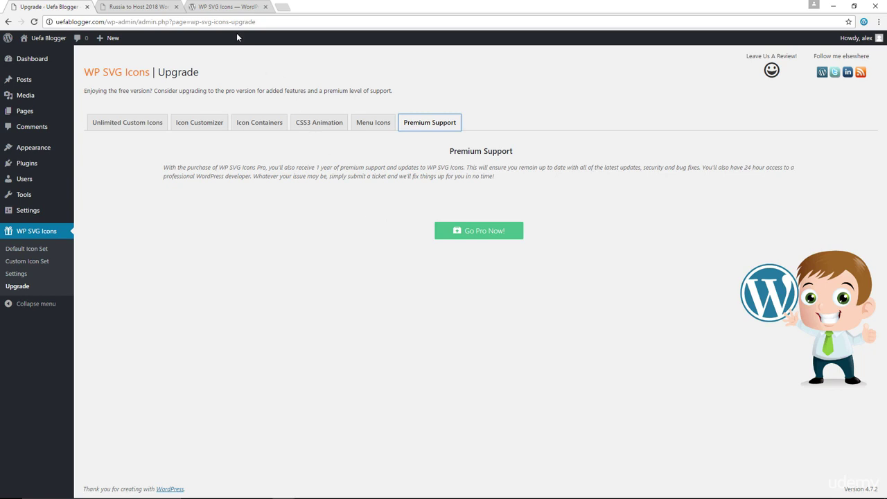
Switch to the WP SVG Icons page in the WordPress Plugin Directory and look over its installation instructions, compatibility and ratings
click(224, 7)
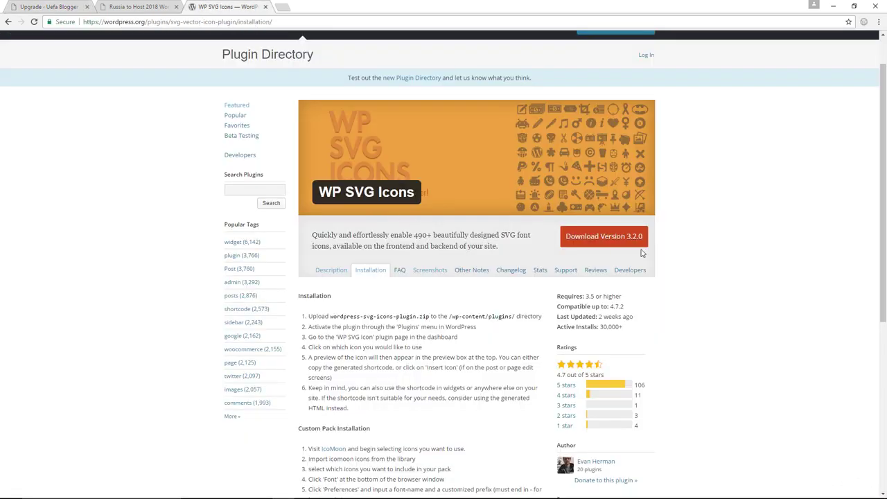
scroll(637, 325, down, 1)
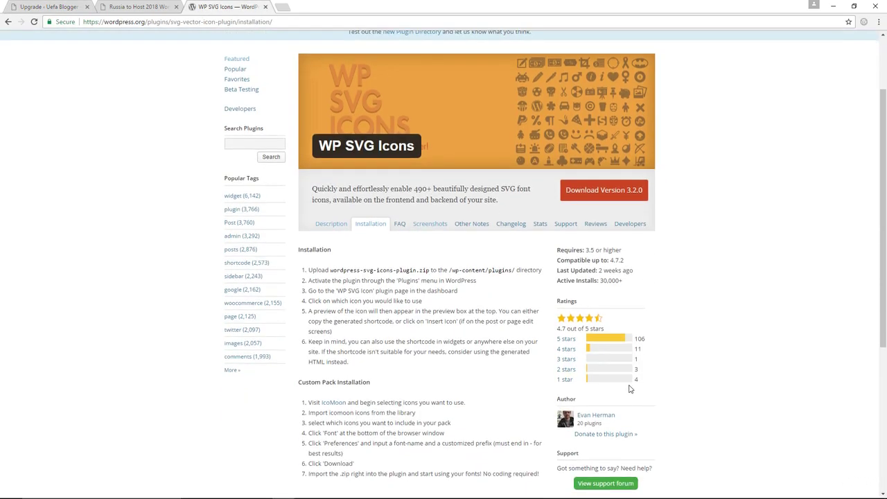